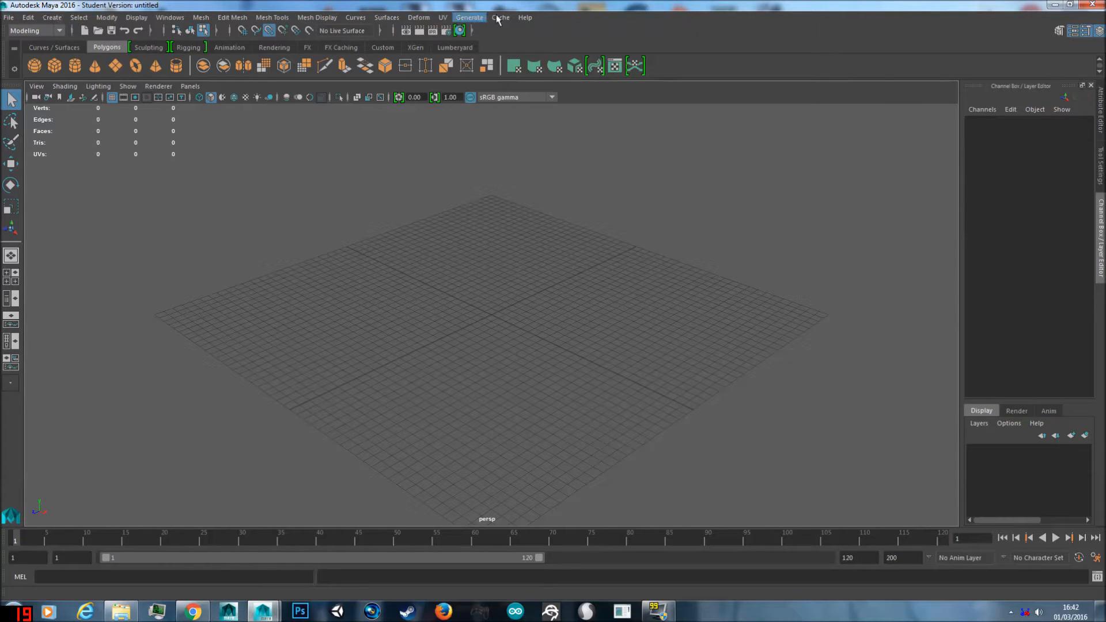
click(10, 18)
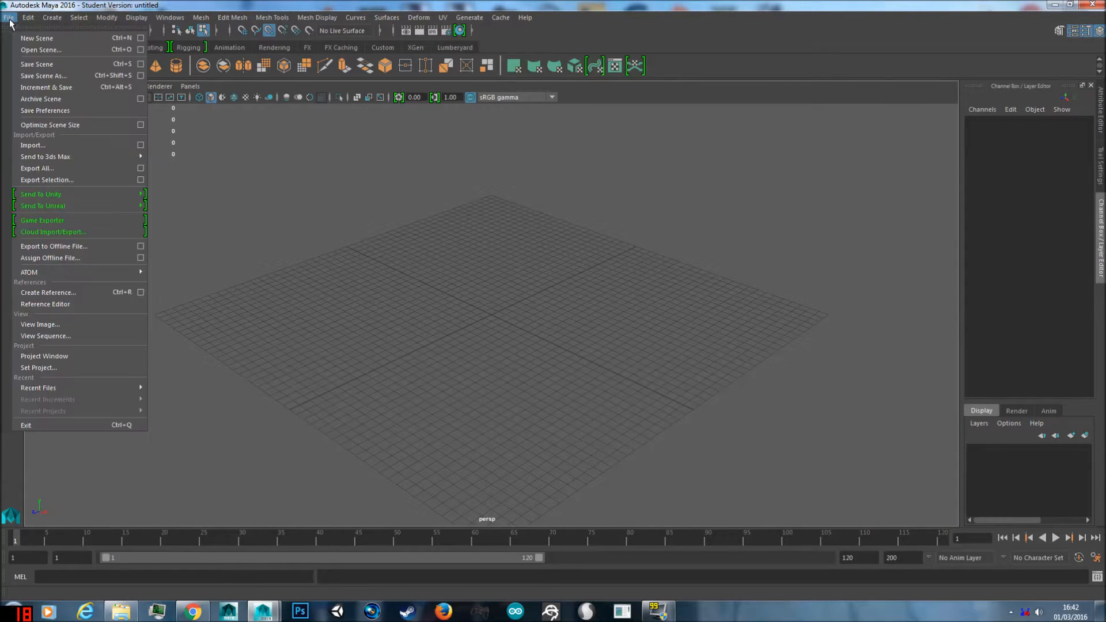
click(9, 19)
click(10, 18)
click(5, 20)
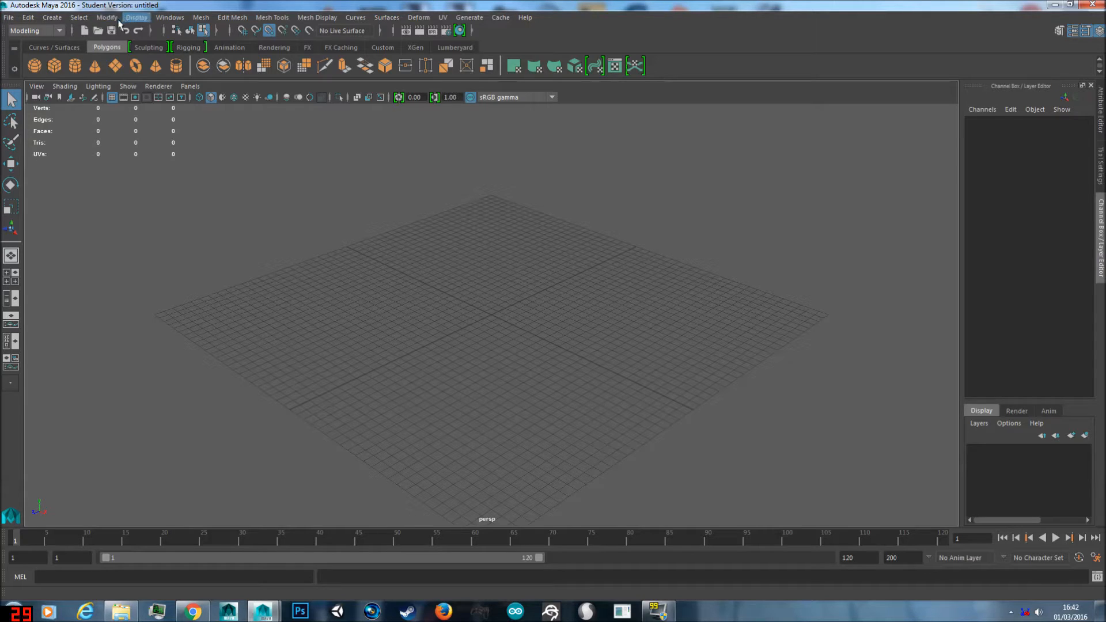
click(47, 18)
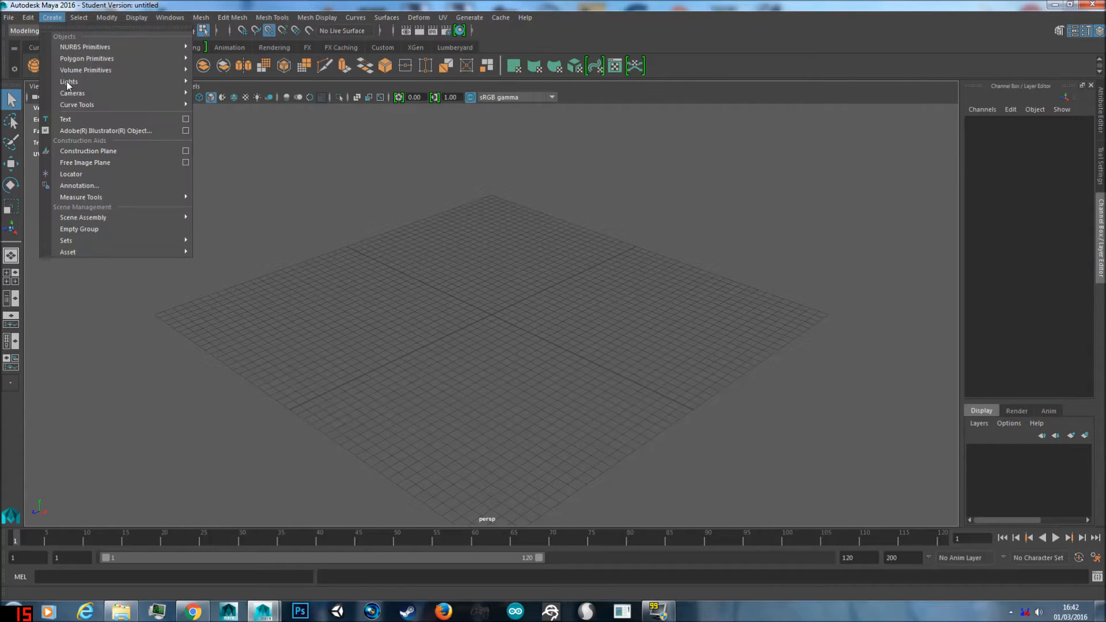
click(52, 19)
click(75, 18)
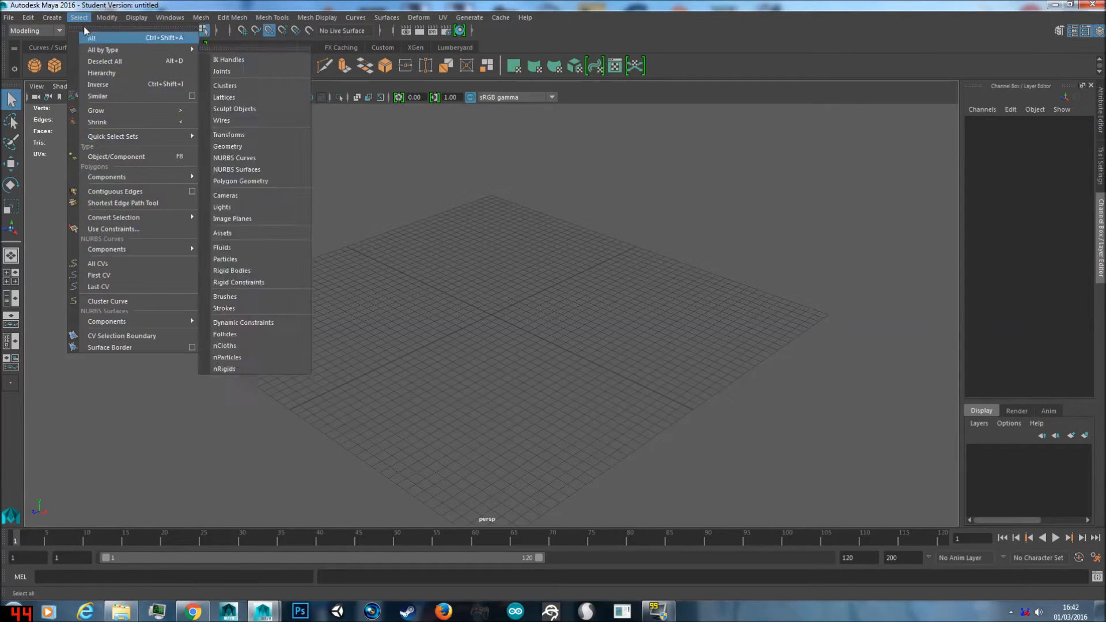
mouse_move(107, 18)
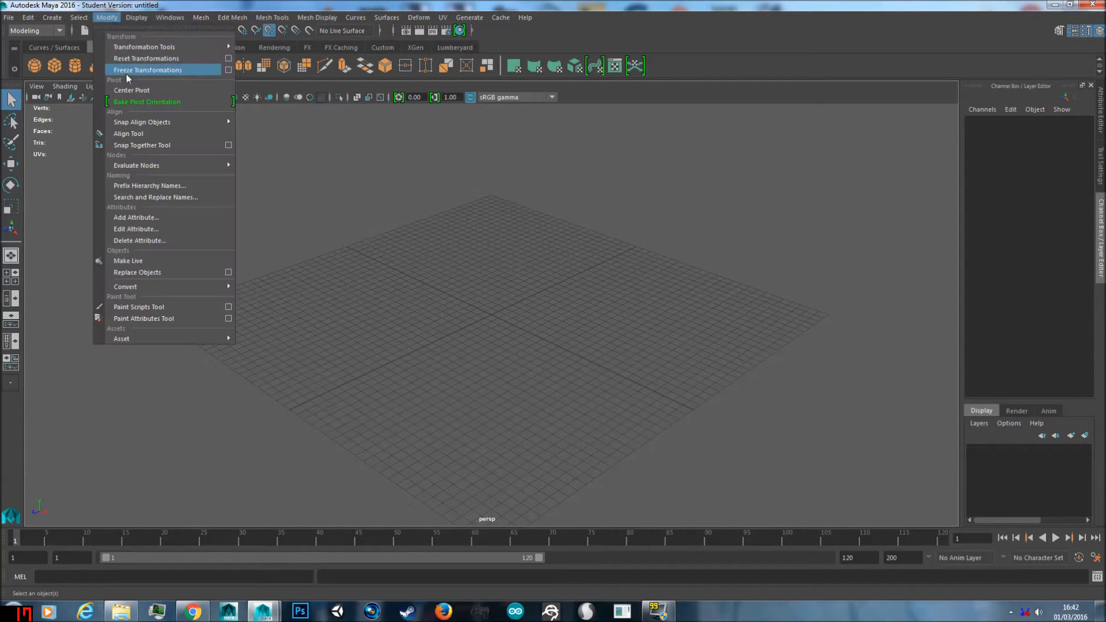
click(118, 19)
click(168, 18)
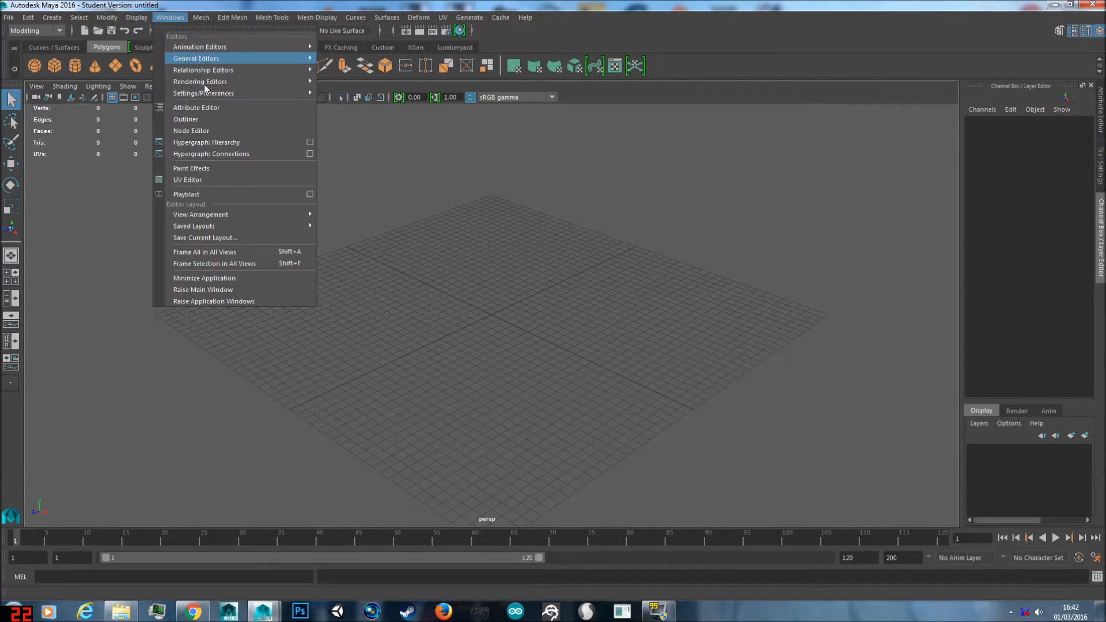
mouse_move(139, 17)
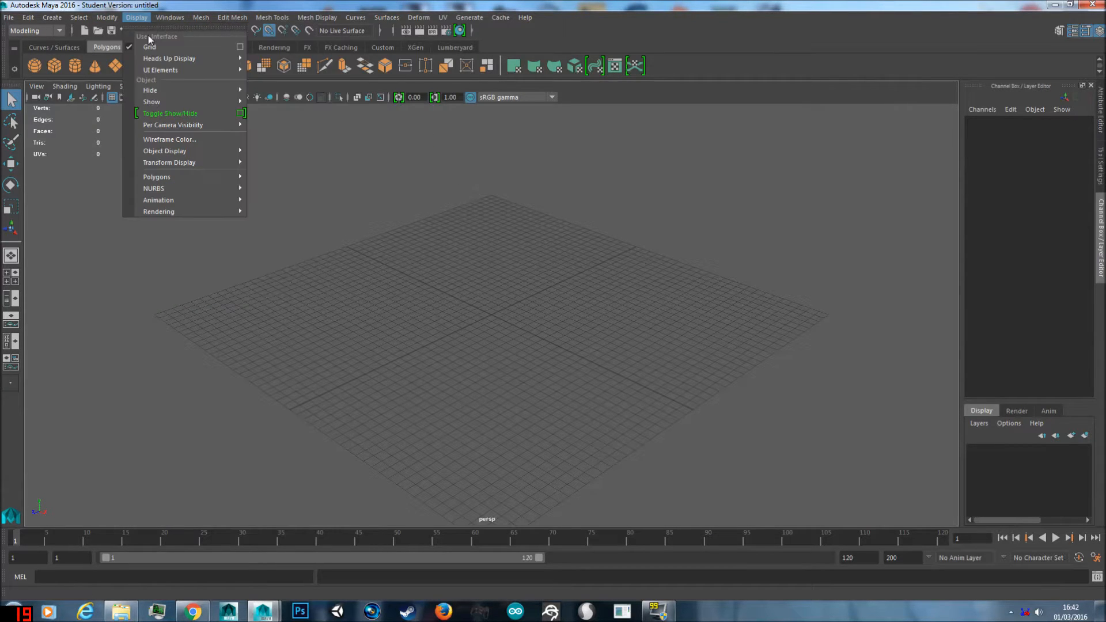
mouse_move(174, 70)
click(138, 18)
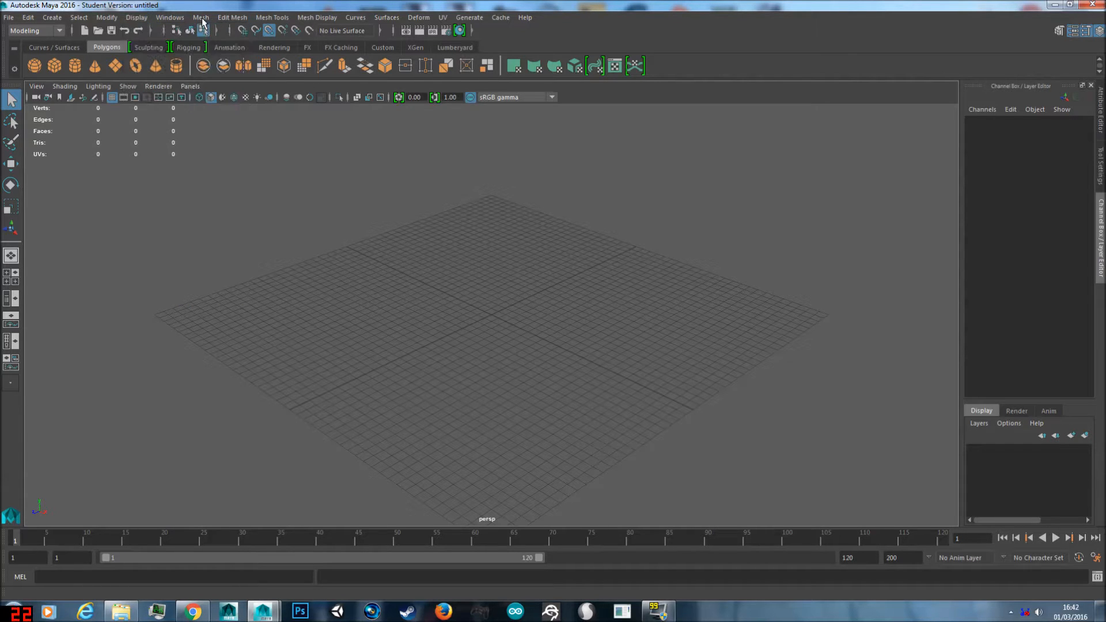
click(202, 17)
mouse_move(250, 17)
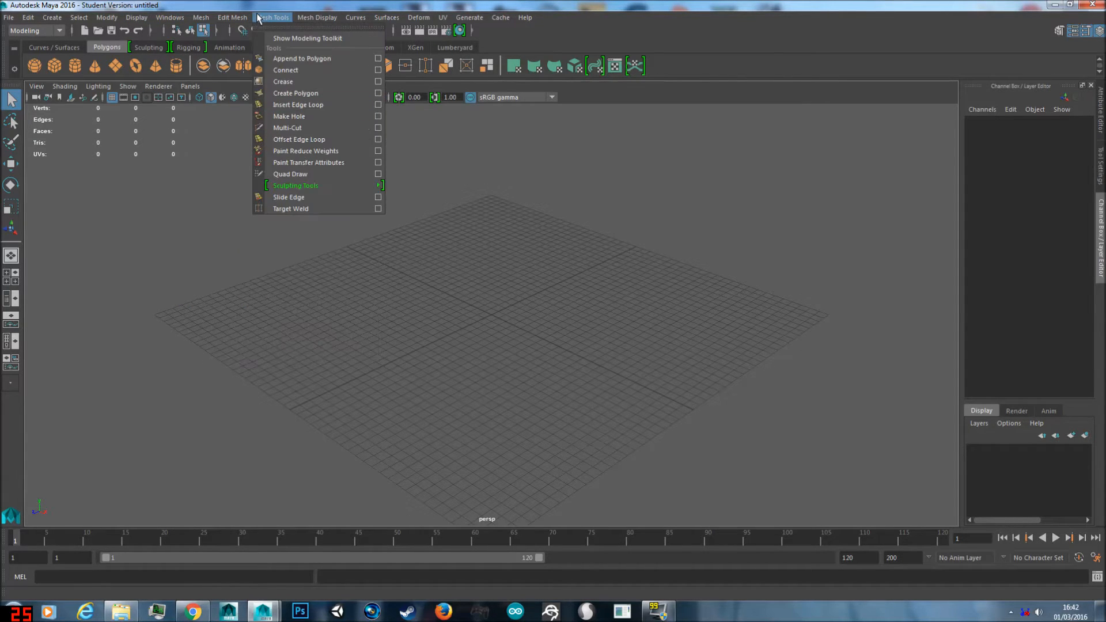
click(257, 3)
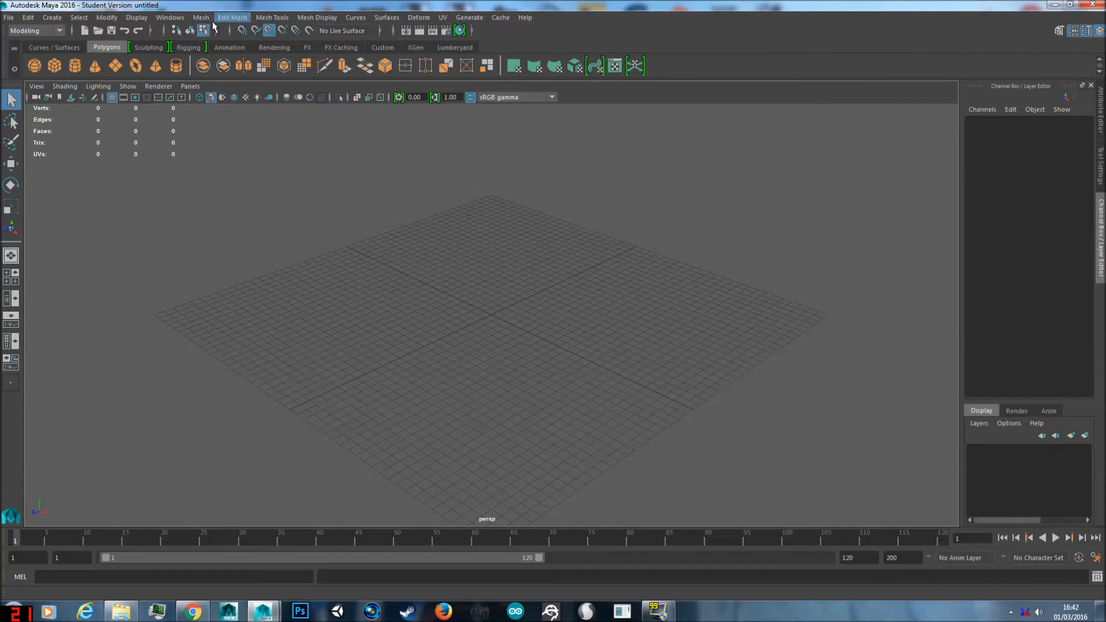
click(201, 18)
click(202, 18)
click(34, 33)
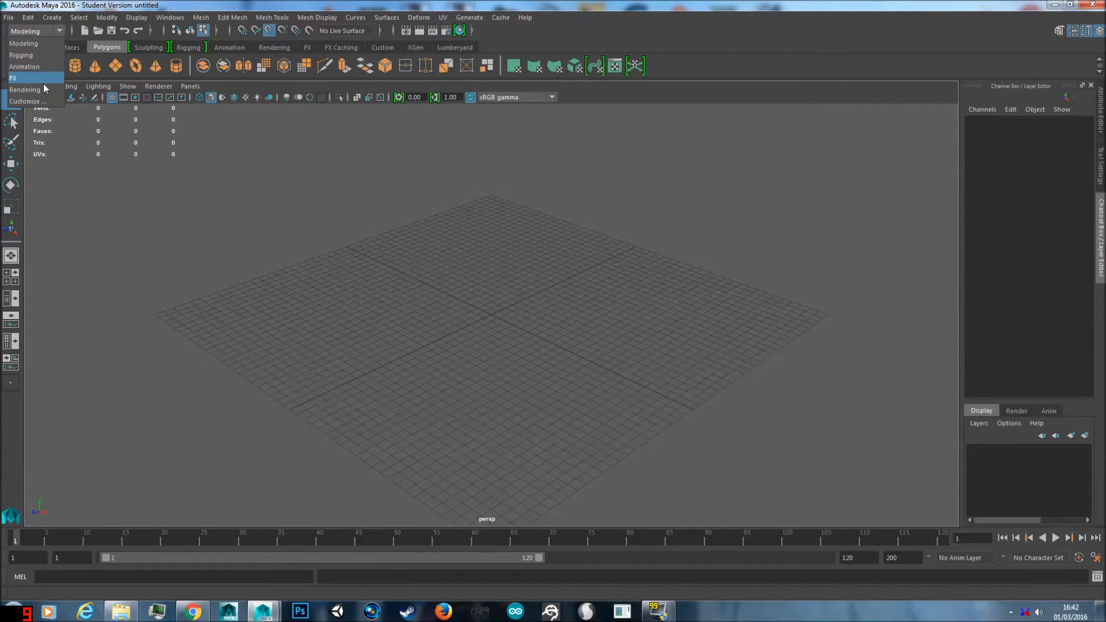
click(40, 30)
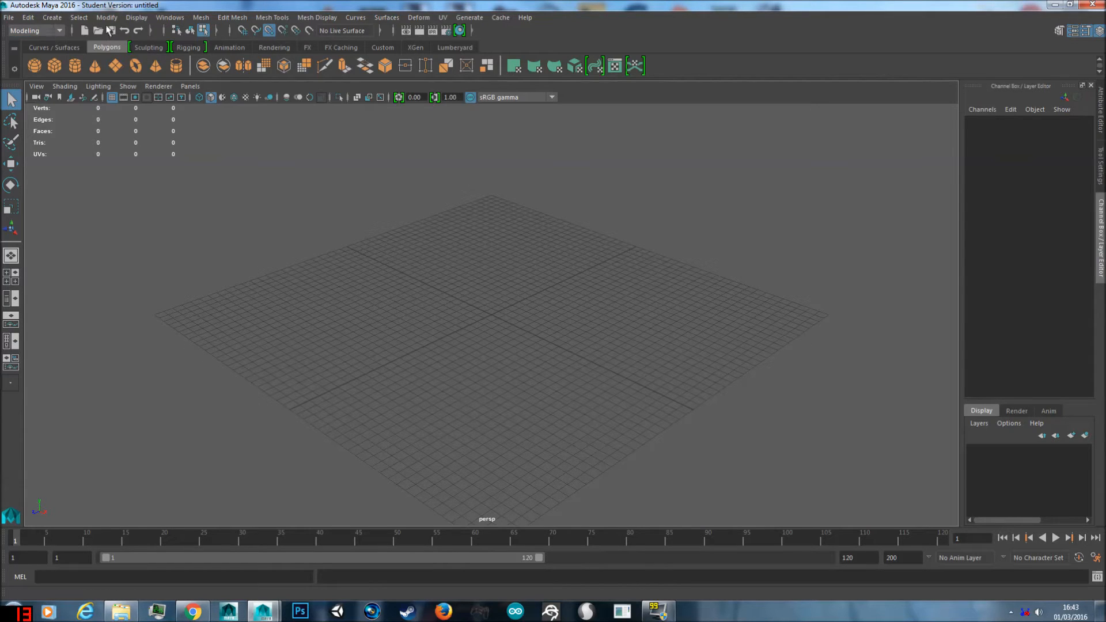
click(34, 33)
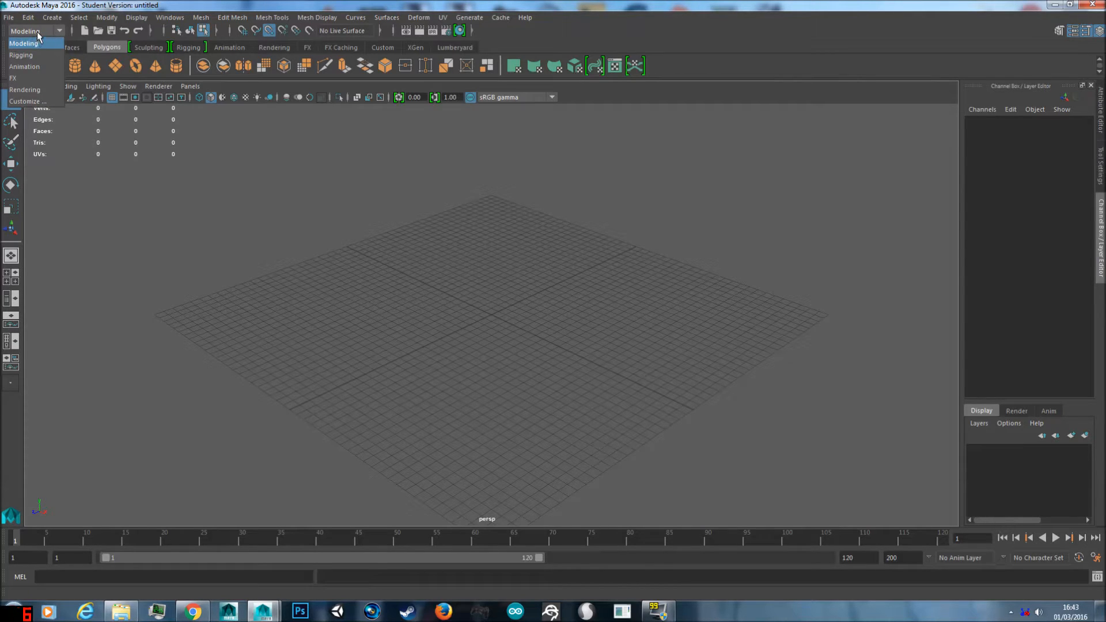
click(36, 32)
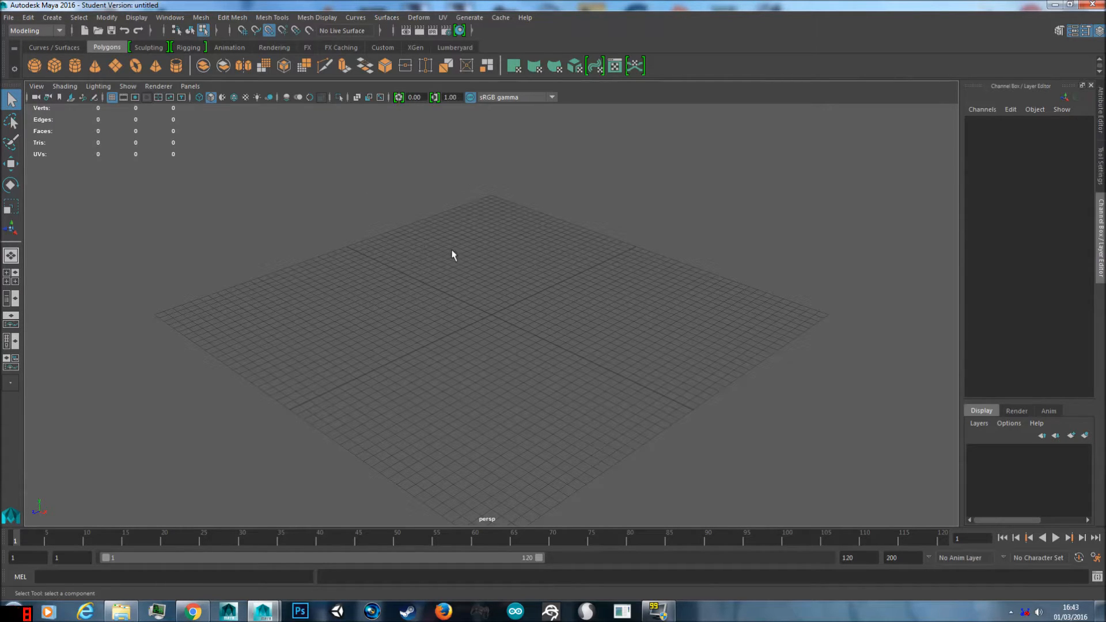
Step: Create a polygon cube with default dimensions at the centre of the grid
mouse_move(530, 264)
alt+mouse_down()
mouse_move(501, 247)
mouse_move(543, 251)
mouse_move(543, 279)
mouse_move(513, 262)
mouse_move(543, 251)
mouse_move(521, 251)
alt+mouse_up()
drag(409, 267, 483, 344)
mouse_move(541, 307)
alt+mouse_down()
mouse_move(481, 309)
mouse_move(543, 309)
alt+mouse_up()
alt+right_drag(497, 311, 454, 341)
scroll(489, 316, up, 5)
scroll(489, 316, down, 3)
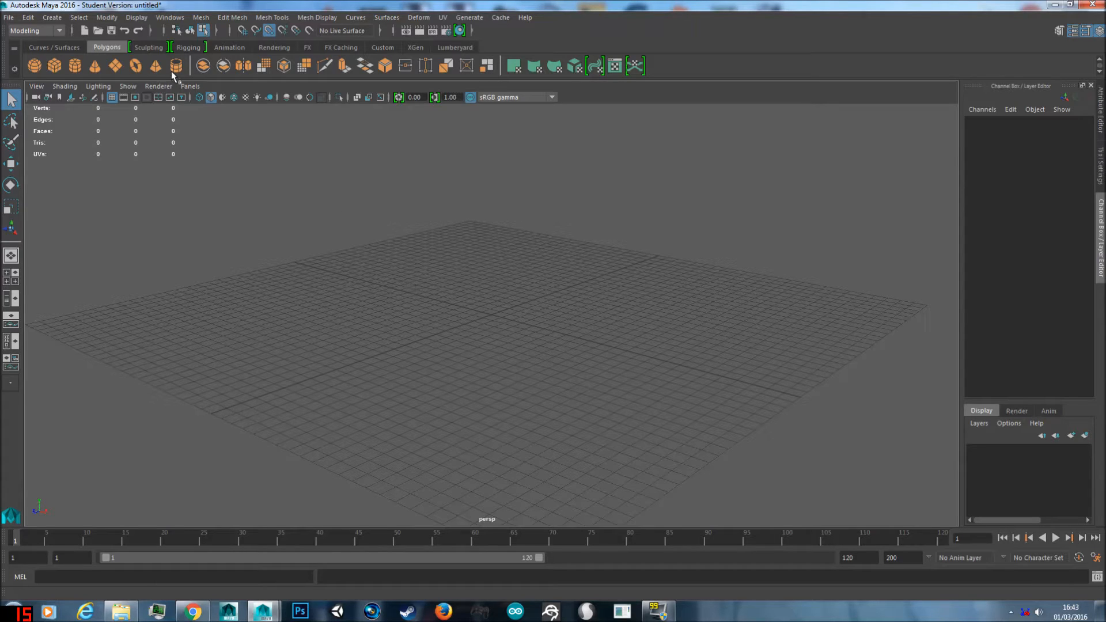
click(56, 21)
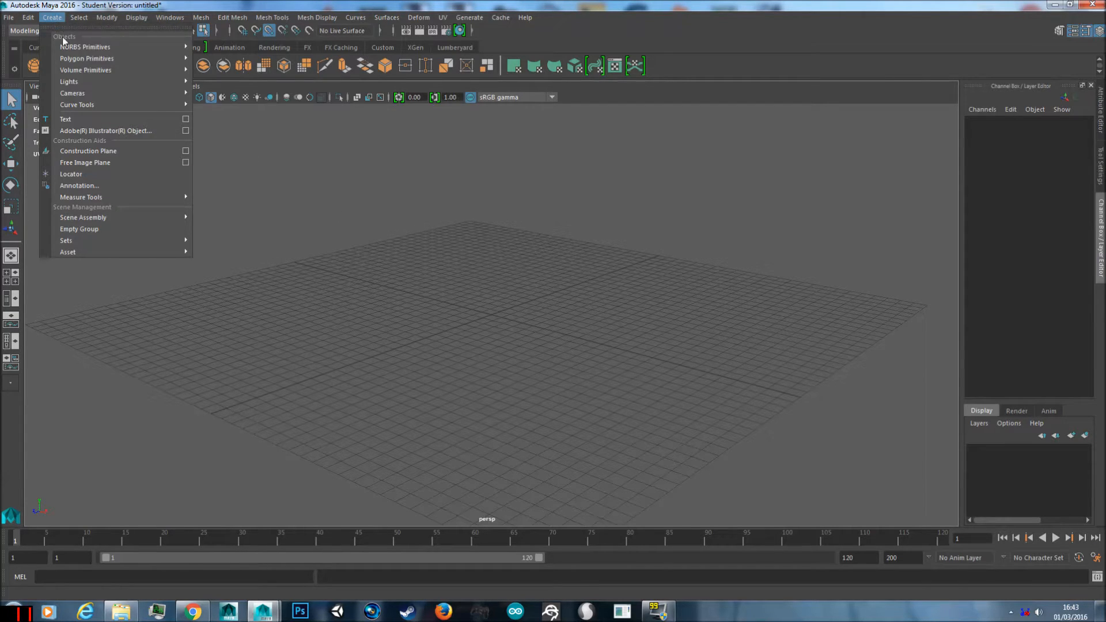
mouse_move(93, 58)
click(217, 79)
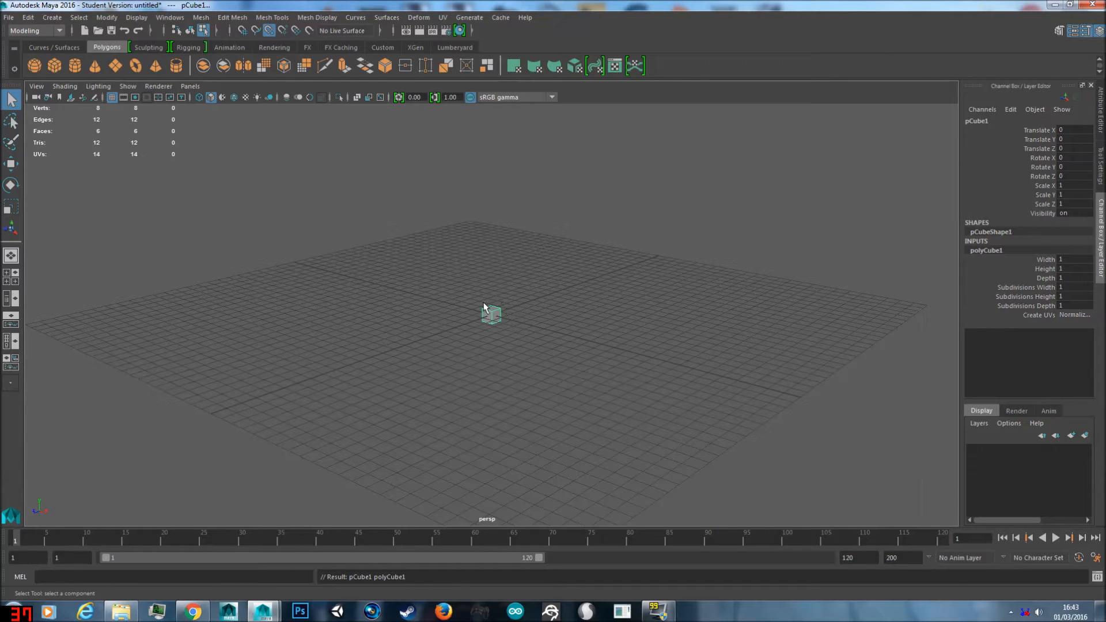
Step: Try moving the cube along single axes, within the YZ plane and freely, undoing each move
key(w)
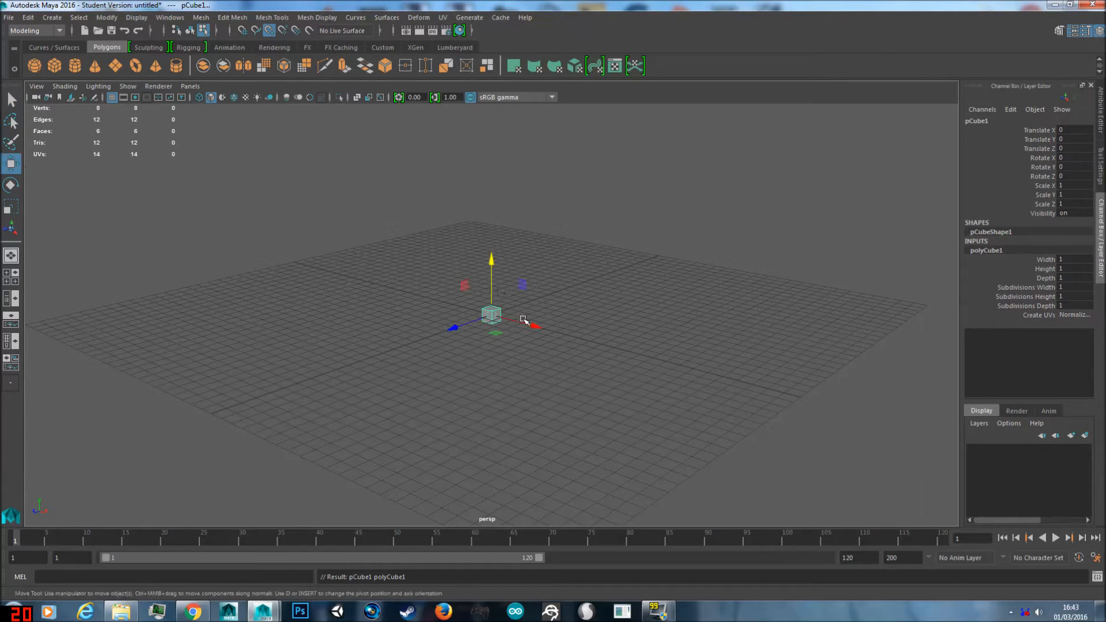
drag(494, 334, 662, 360)
key(ctrl+z)
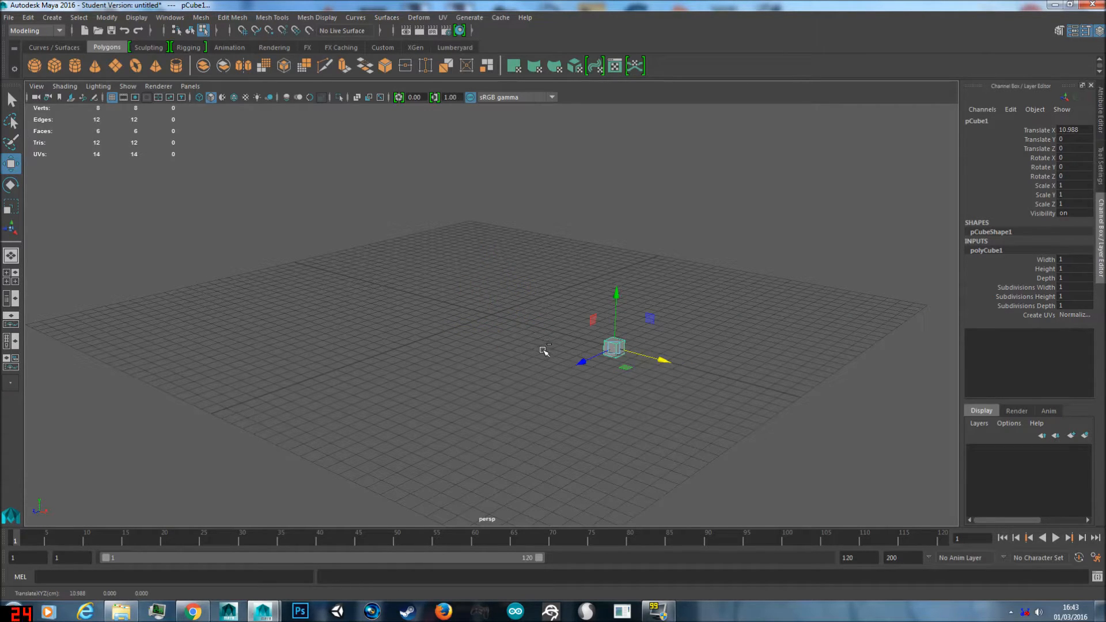
key(ctrl+z)
drag(492, 280, 492, 251)
key(ctrl+z)
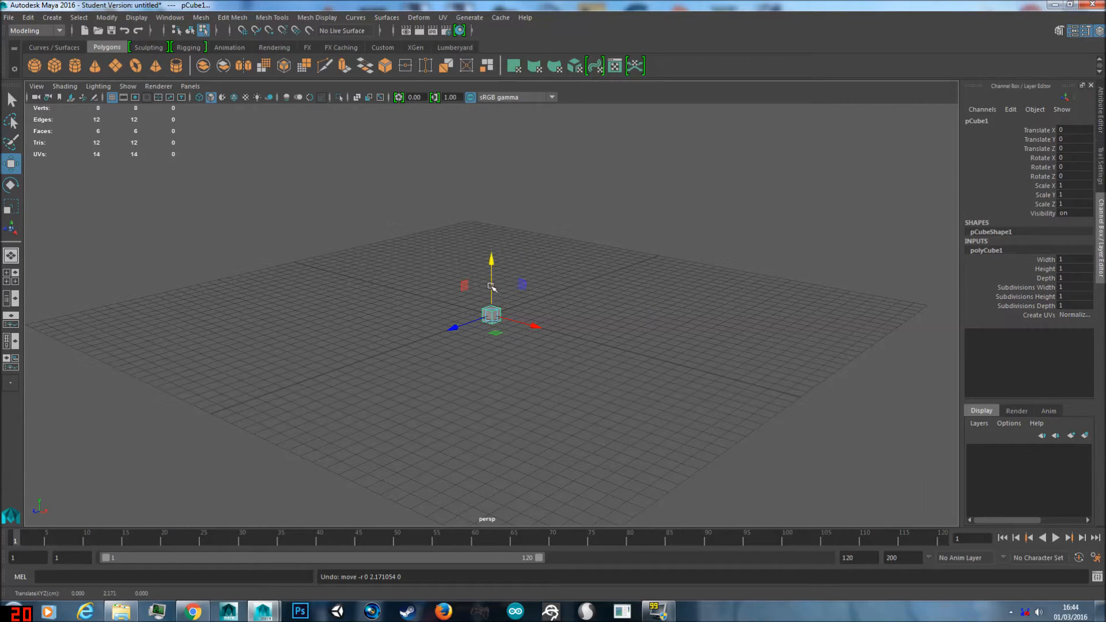
drag(461, 287, 469, 278)
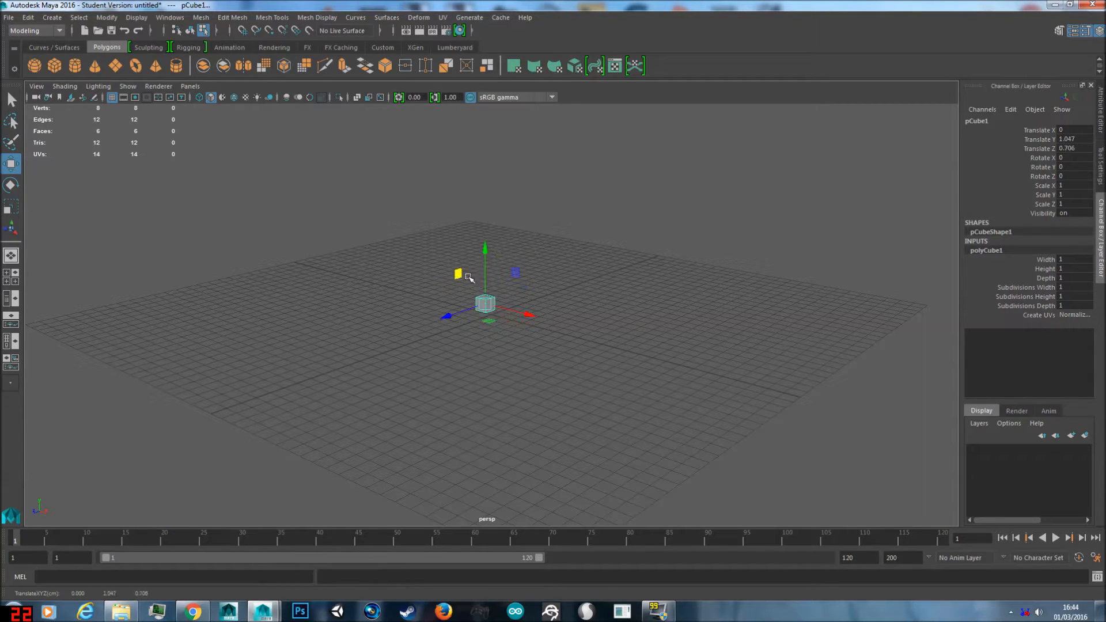
key(ctrl+z)
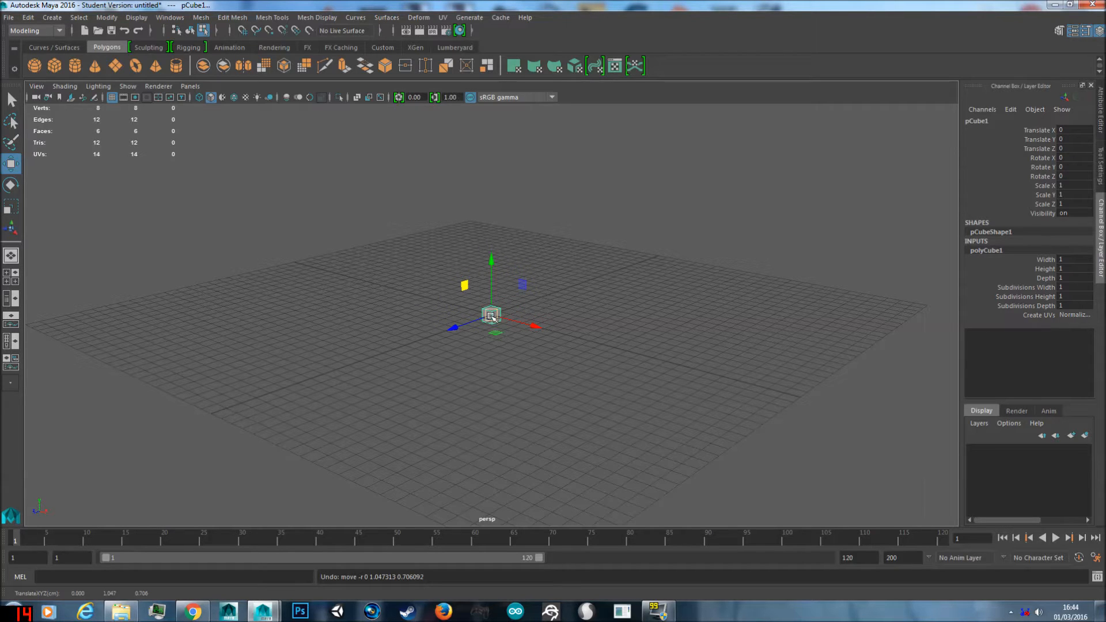
mouse_move(491, 316)
mouse_down()
mouse_move(517, 228)
mouse_move(467, 288)
mouse_move(494, 310)
mouse_up()
key(ctrl+z)
Step: Try rotating the cube about its Y axis and freely around several axes, undoing each rotation
key(e)
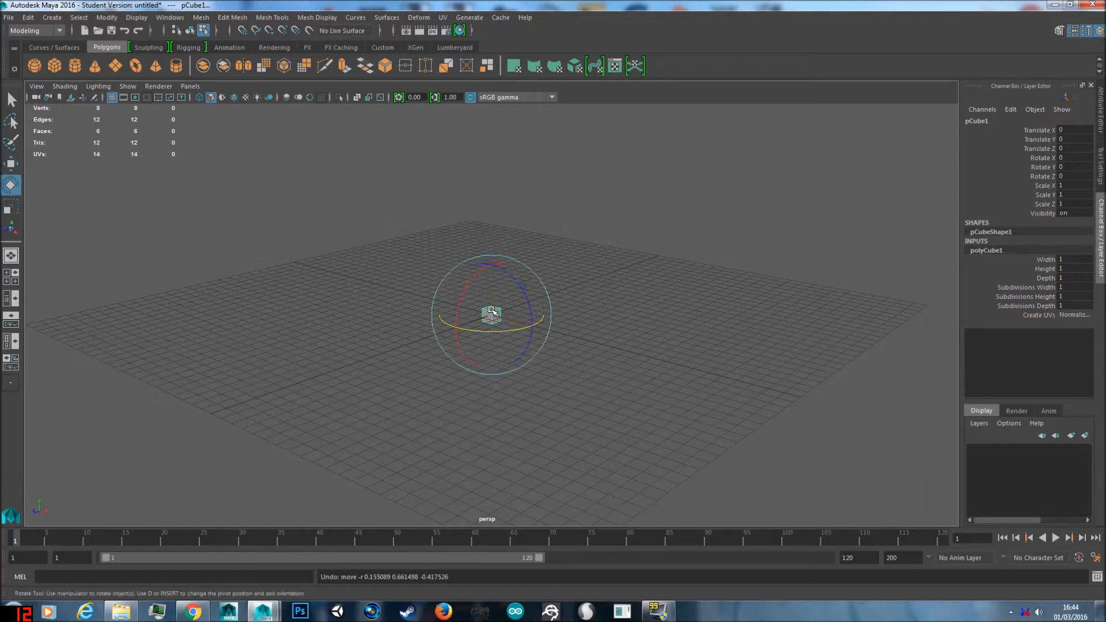
drag(473, 334, 467, 338)
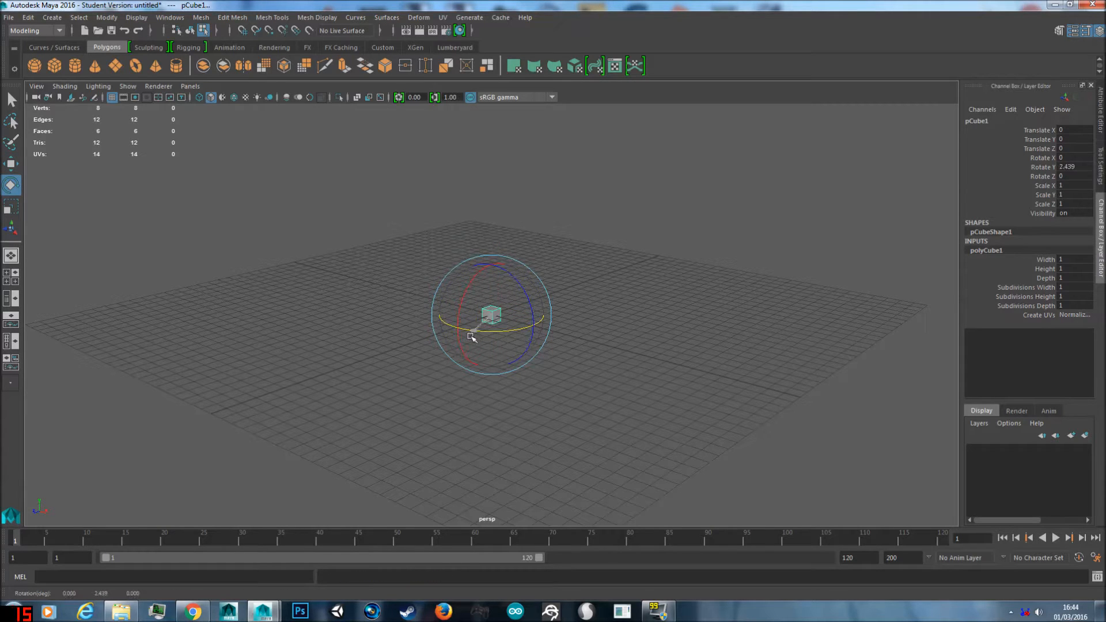
key(ctrl+z)
mouse_move(523, 296)
mouse_down()
mouse_move(516, 271)
mouse_move(493, 314)
mouse_move(457, 299)
mouse_move(501, 328)
mouse_move(505, 283)
mouse_up()
key(ctrl+z)
Step: Try scaling the cube uniformly and along the X axis only, undoing each scaling
key(ctrl+z)
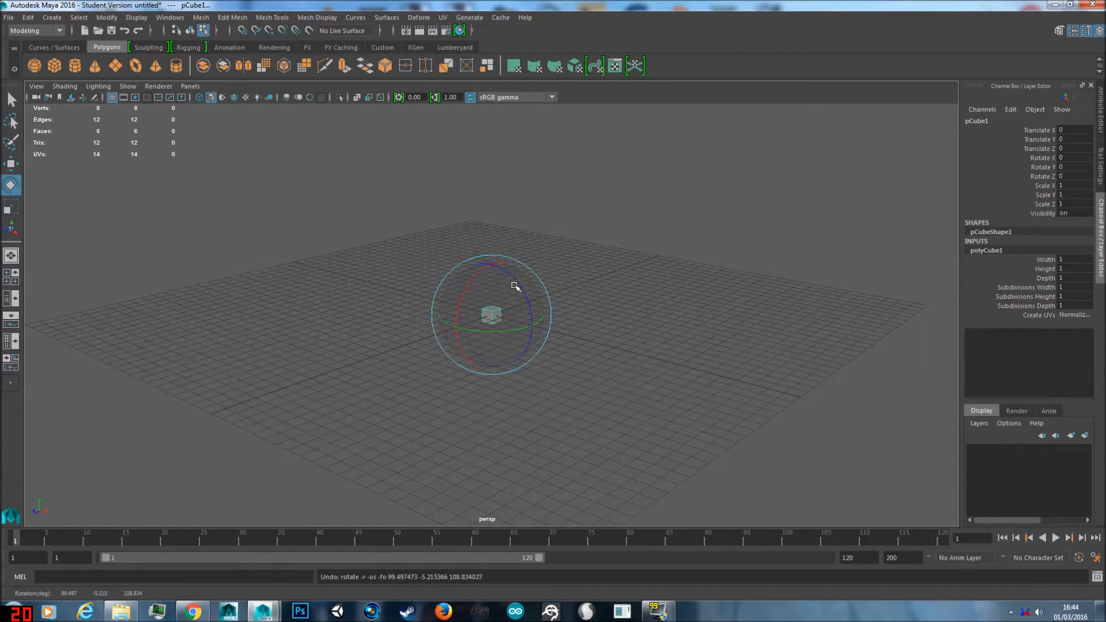
key(r)
drag(492, 314, 634, 266)
key(ctrl+z)
drag(532, 325, 587, 326)
key(ctrl+z)
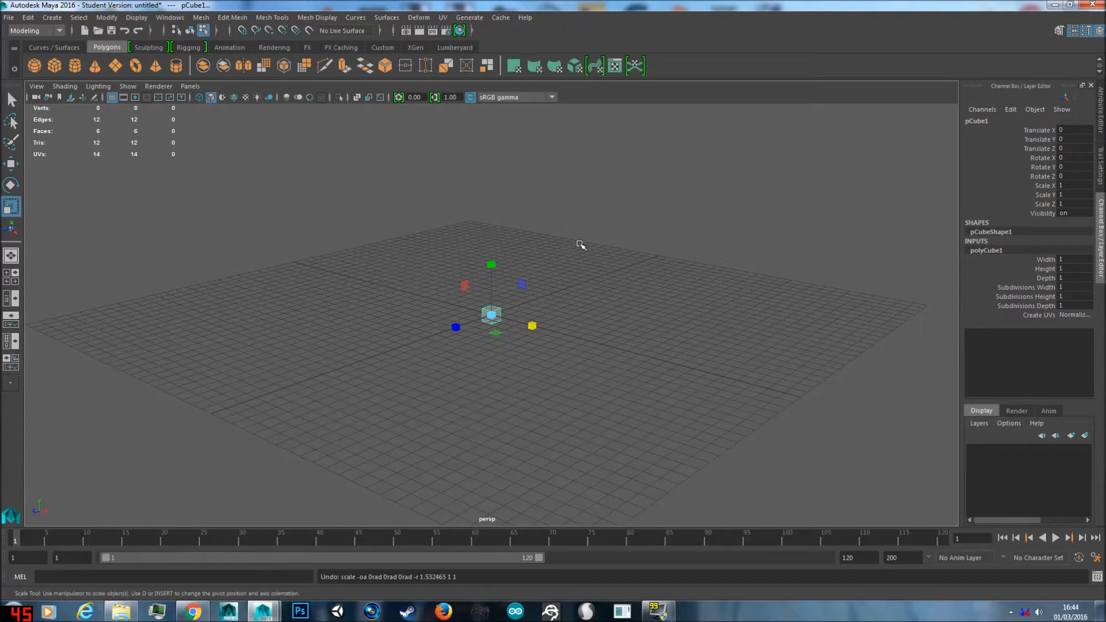
Step: Try a Translate X of 10, a Rotate Y of 15 and a larger Scale X on the cube, and undo these changes
double_click(1073, 130)
text(10)
key(Tab)
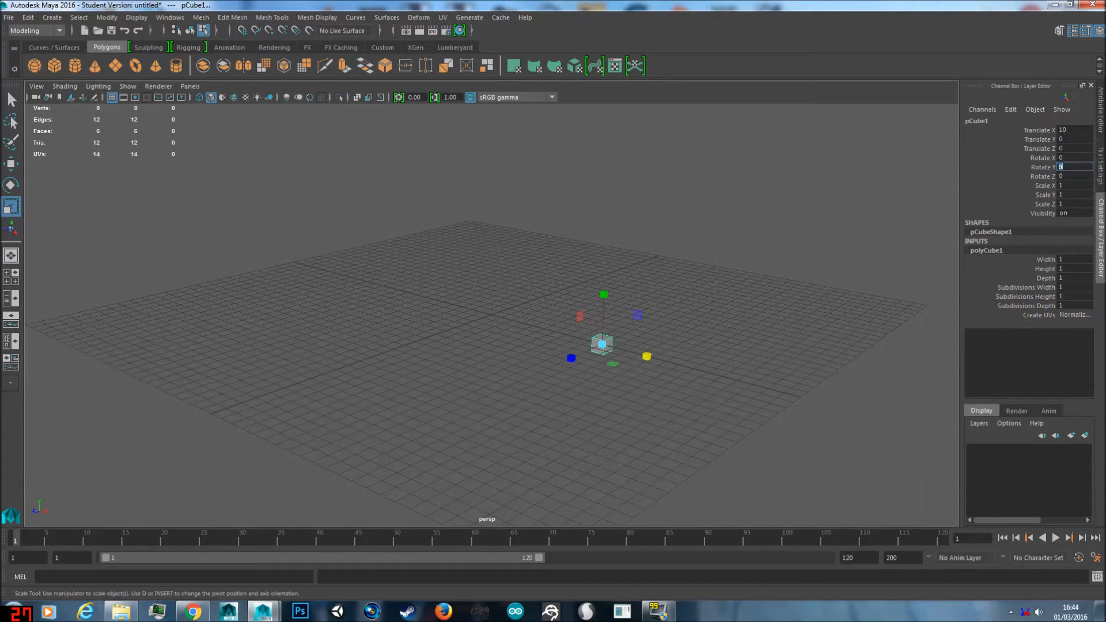
text(15)
key(Tab)
key(Tab)
key(Return)
key(ctrl+z)
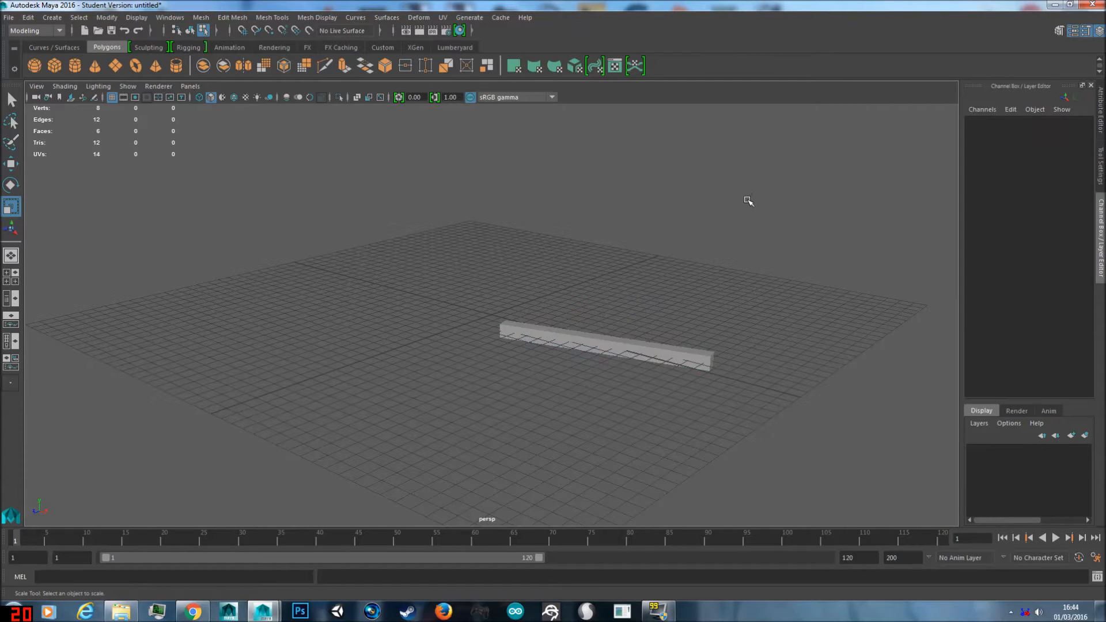
key(ctrl+z)
key(ctrl+z)
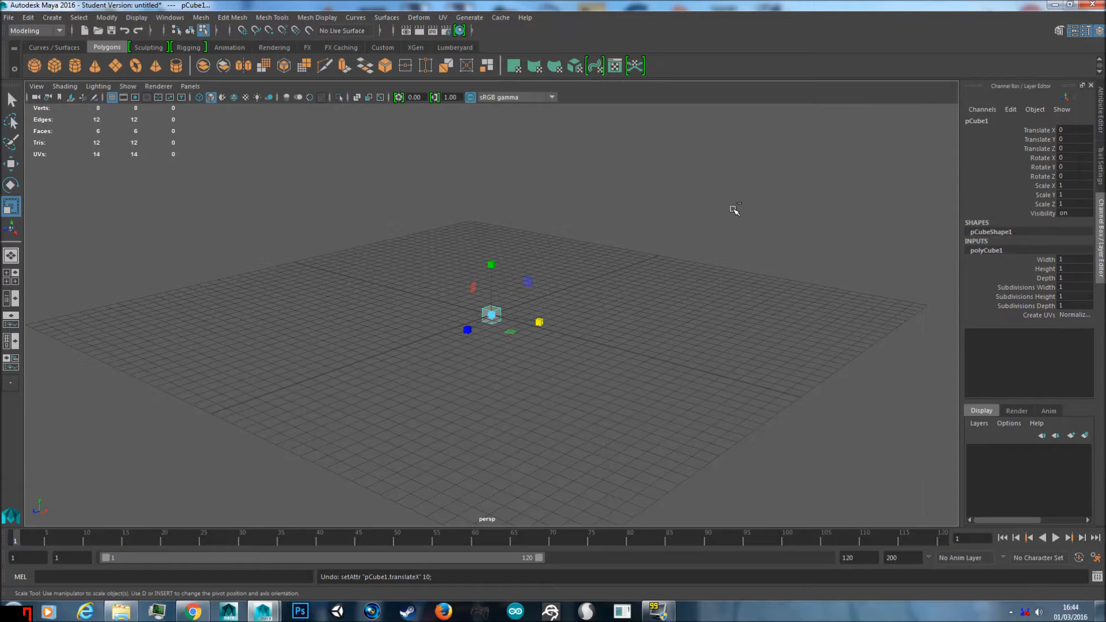
key(ctrl+z)
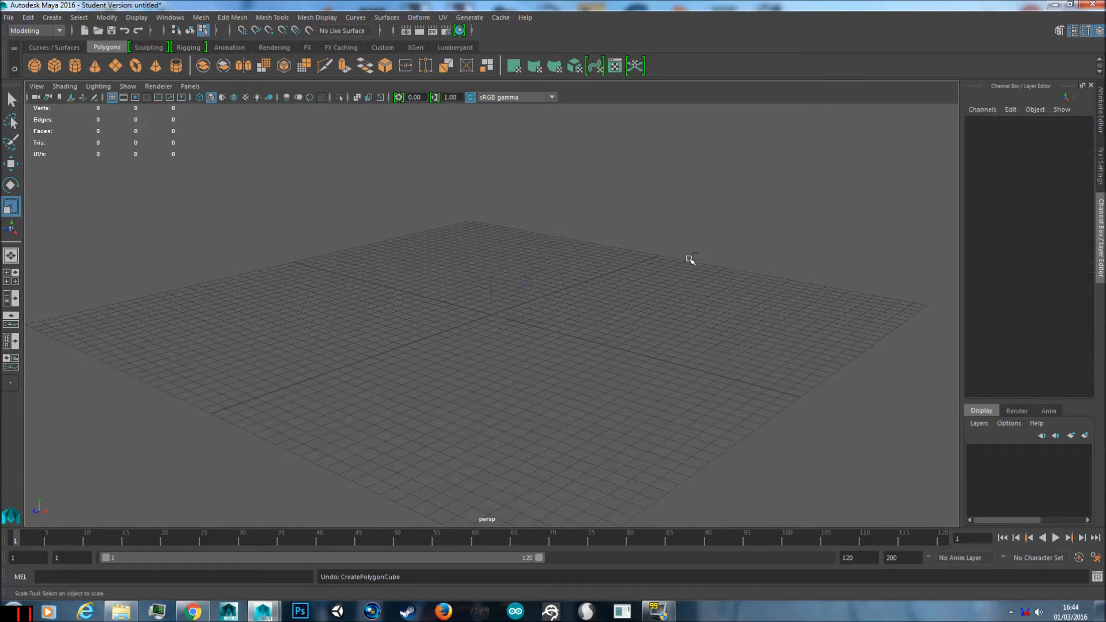
key(shift+z)
Step: Show the cube's UV components and select a single UV point on it
click(622, 254)
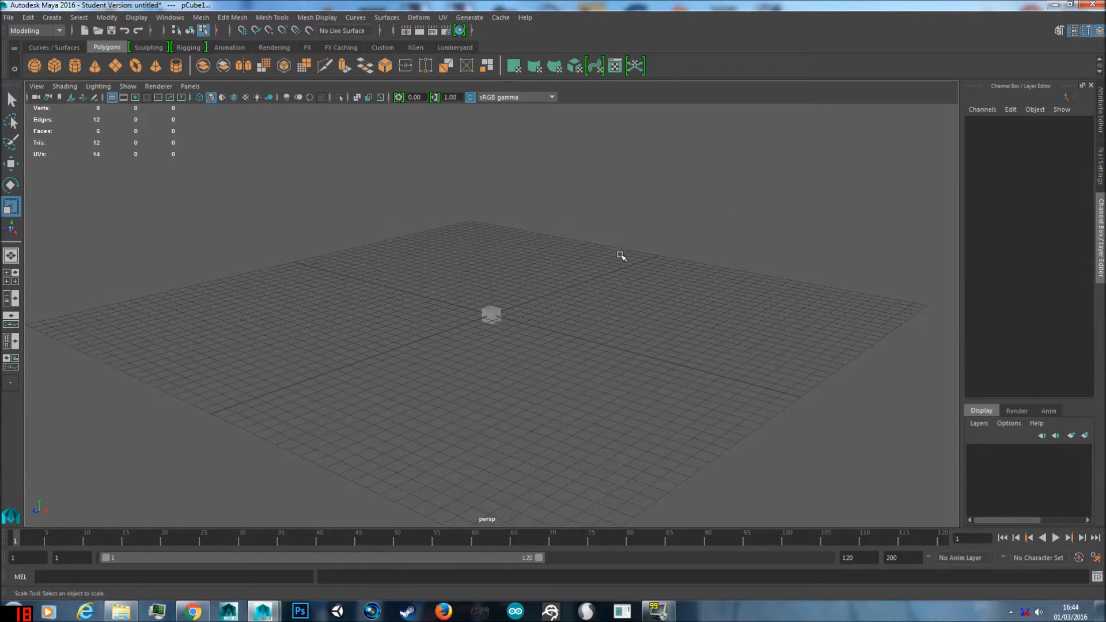
click(492, 312)
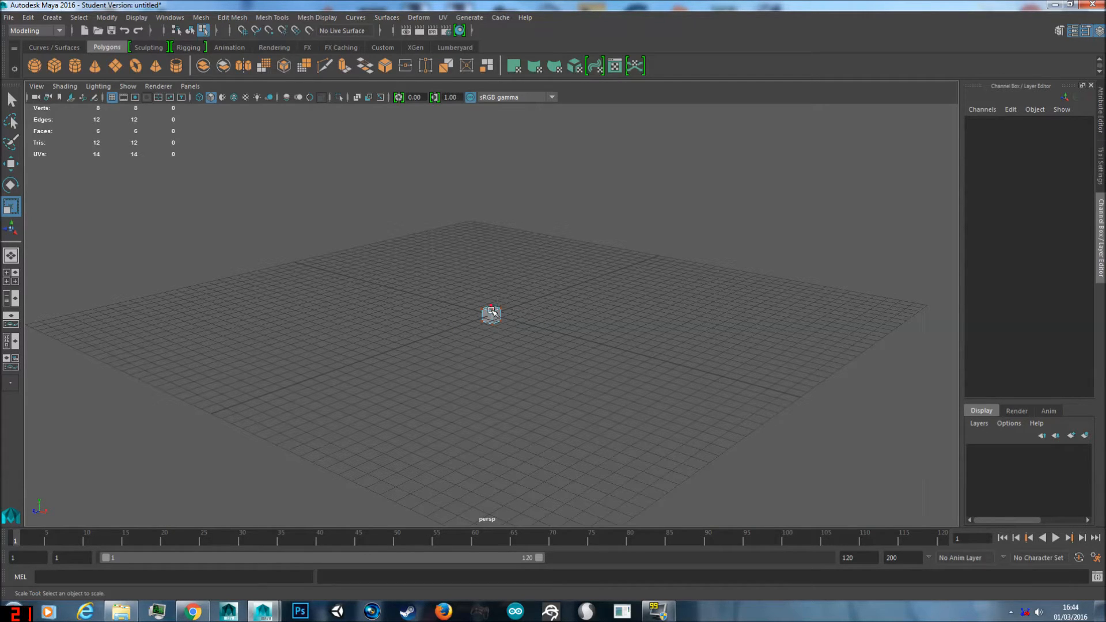
click(494, 311)
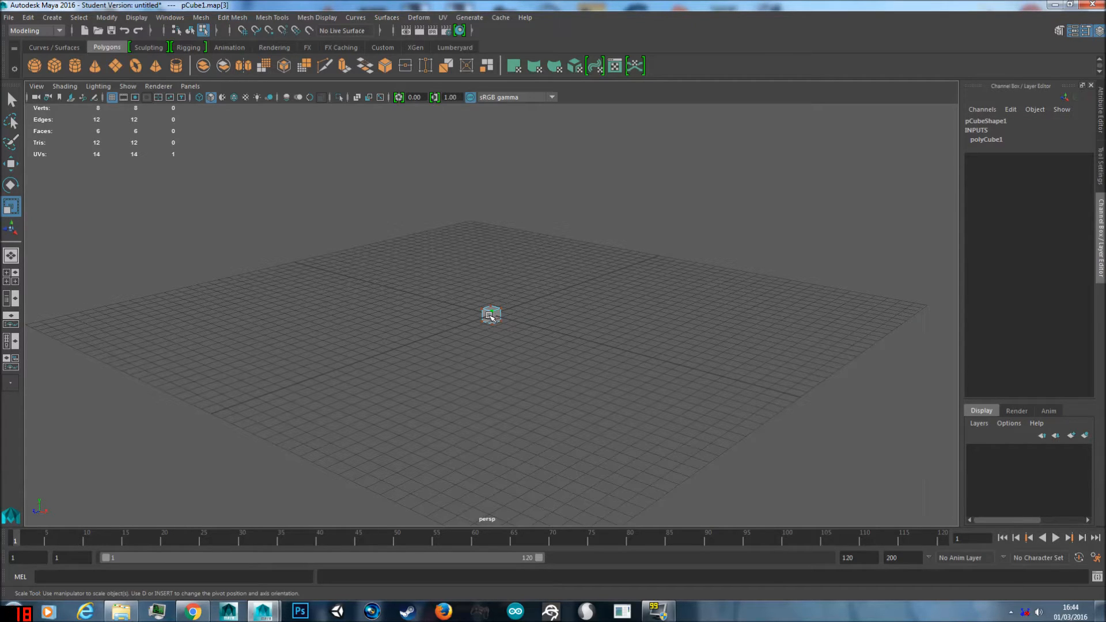
Step: Return the cube to object mode and select the whole cube with the Move tool active
right_drag(490, 316, 556, 257)
click(494, 313)
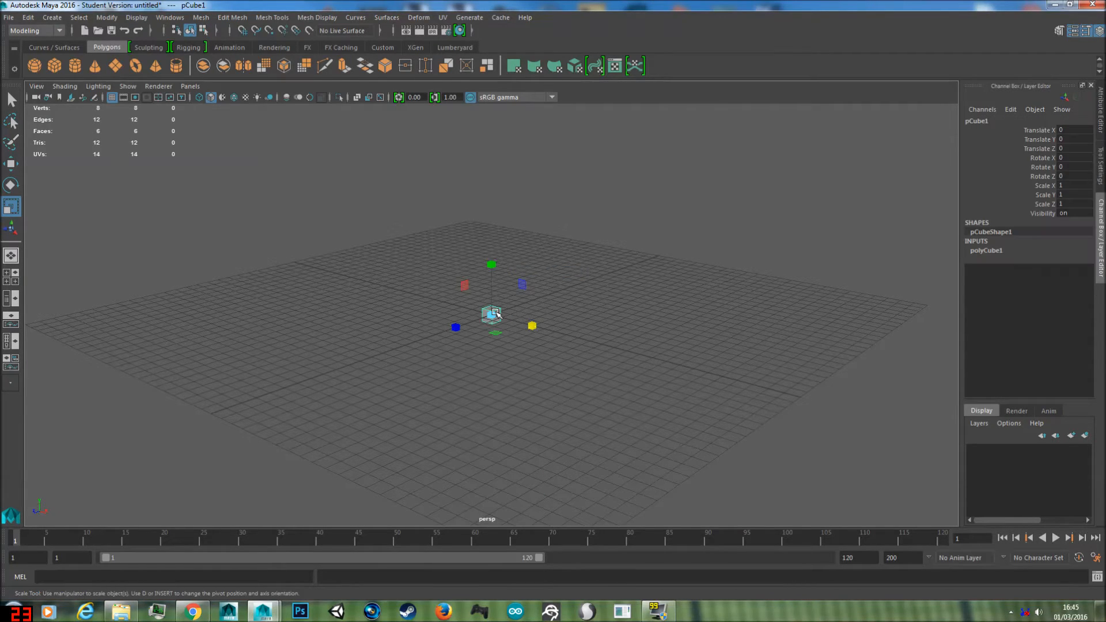
key(w)
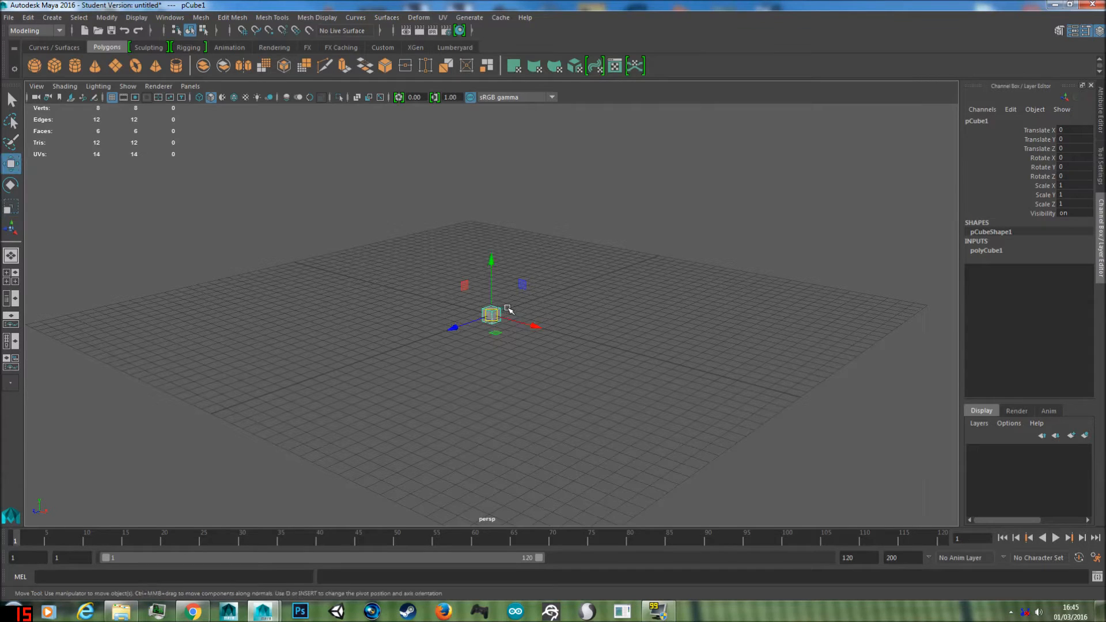
Step: Scale the cube up uniformly and set its Scale X, Scale Y and Scale Z to exactly 11
key(r)
click(490, 314)
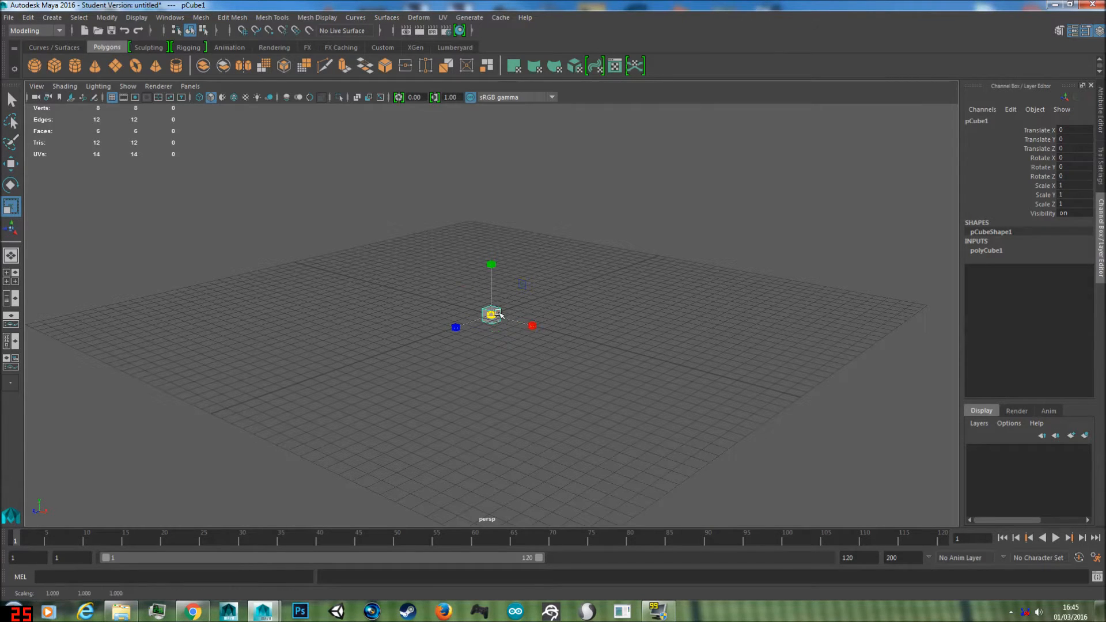
middle_drag(517, 307, 600, 277)
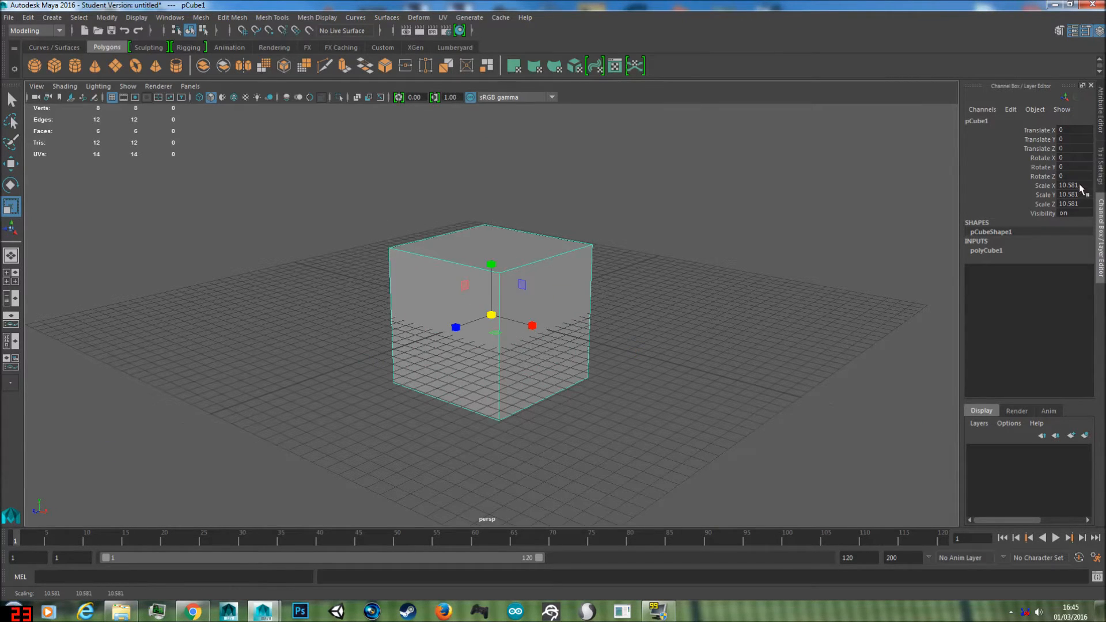
double_click(1075, 186)
text(11)
key(Tab)
text(11)
key(Tab)
text(11)
key(Tab)
Step: Reselect the cube, try moving it along the X axis with grid snapping on, and undo the move
click(696, 344)
scroll(659, 323, up, 1)
scroll(619, 306, down, 1)
alt+drag(588, 262, 585, 283)
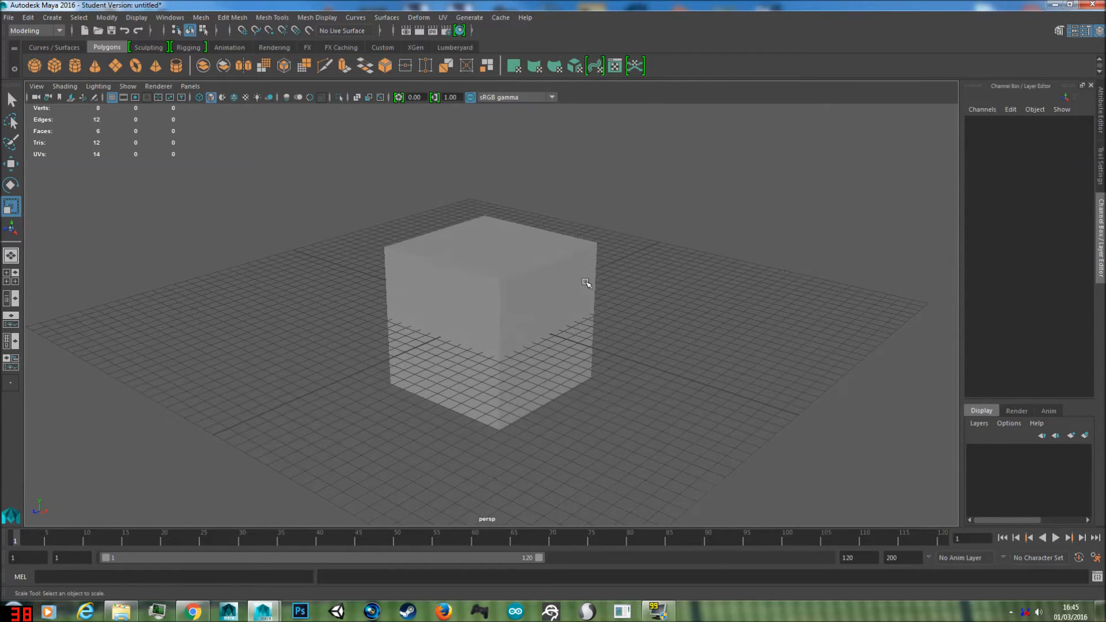
click(509, 267)
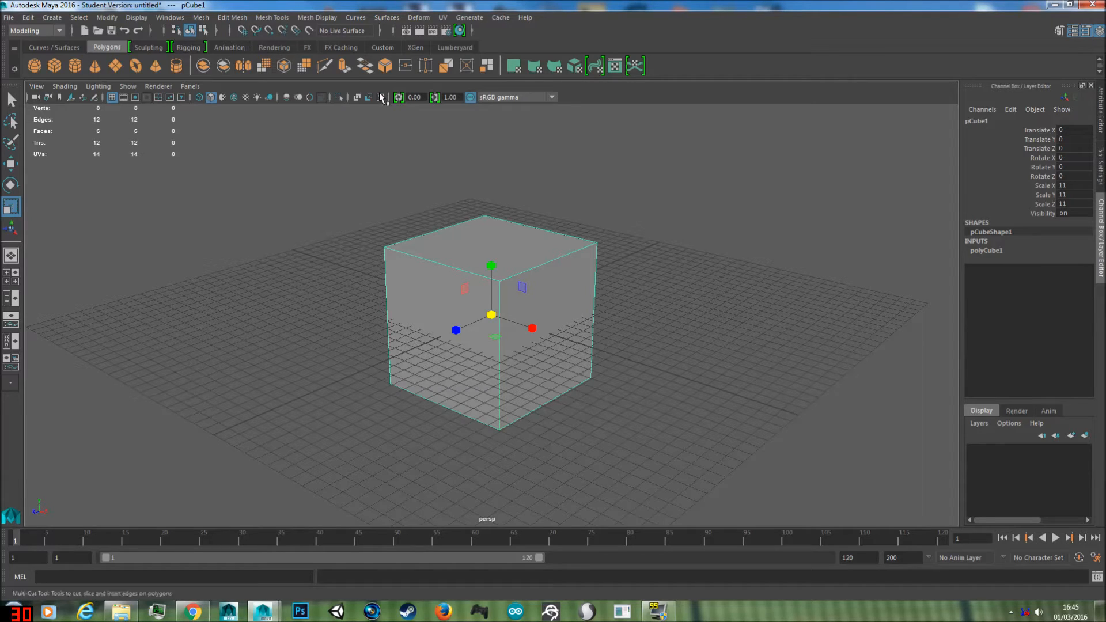
drag(525, 324, 727, 398)
key(ctrl+z)
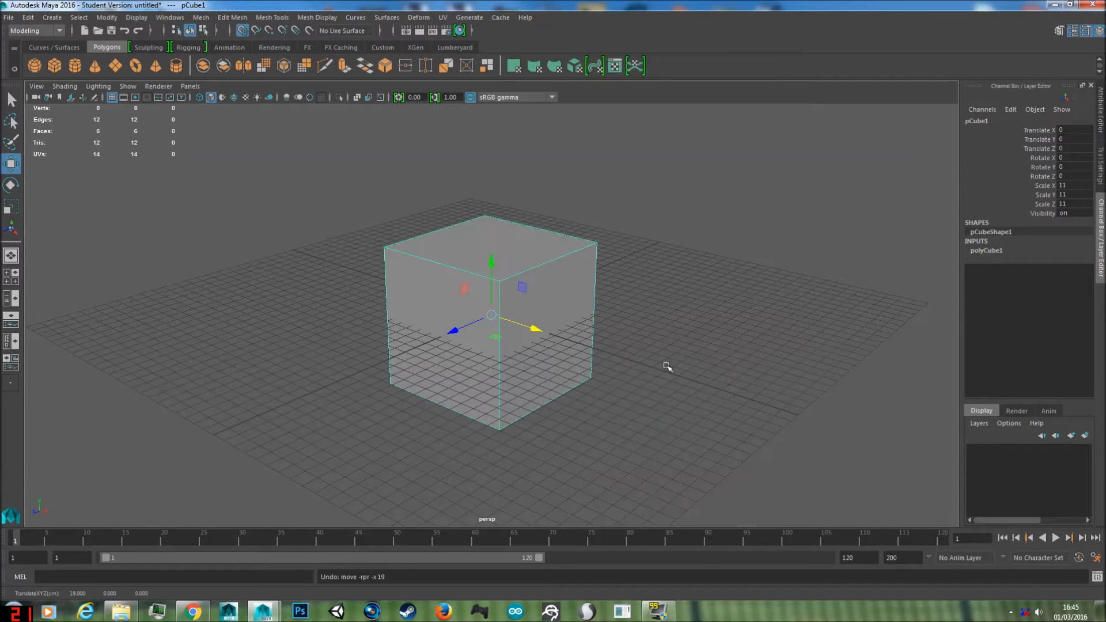
click(641, 335)
Step: Switch the cube to face selection and select its side face on the positive X side
scroll(591, 312, up, 2)
alt+drag(517, 235, 544, 297)
click(536, 307)
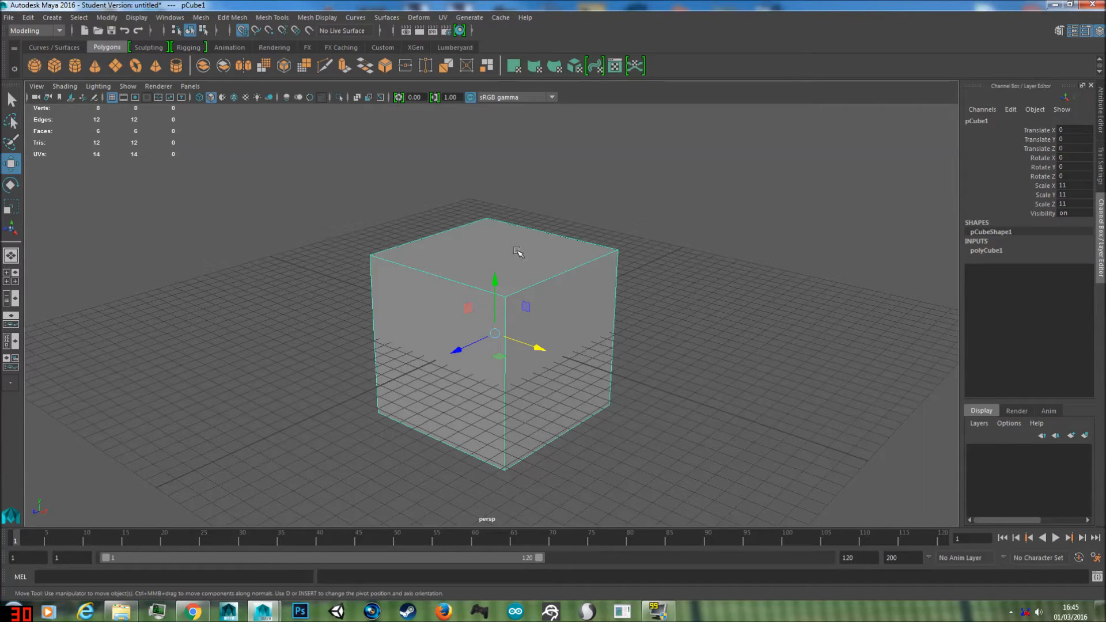
right_drag(515, 251, 518, 283)
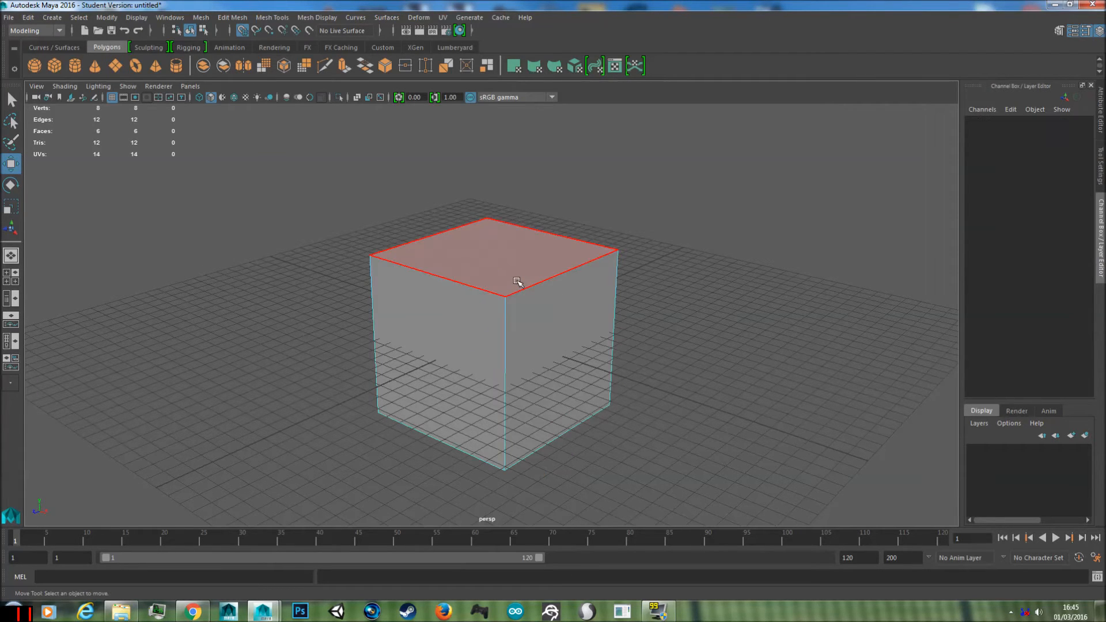
mouse_move(787, 314)
alt+mouse_down()
mouse_move(665, 305)
mouse_move(721, 286)
mouse_move(787, 306)
alt+mouse_up()
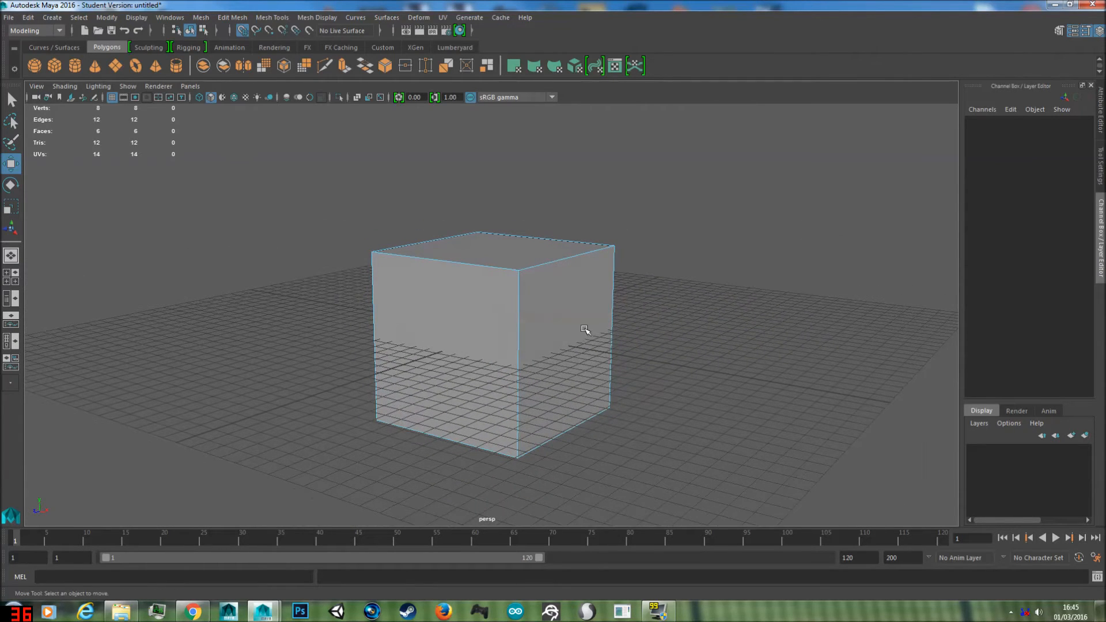
click(575, 329)
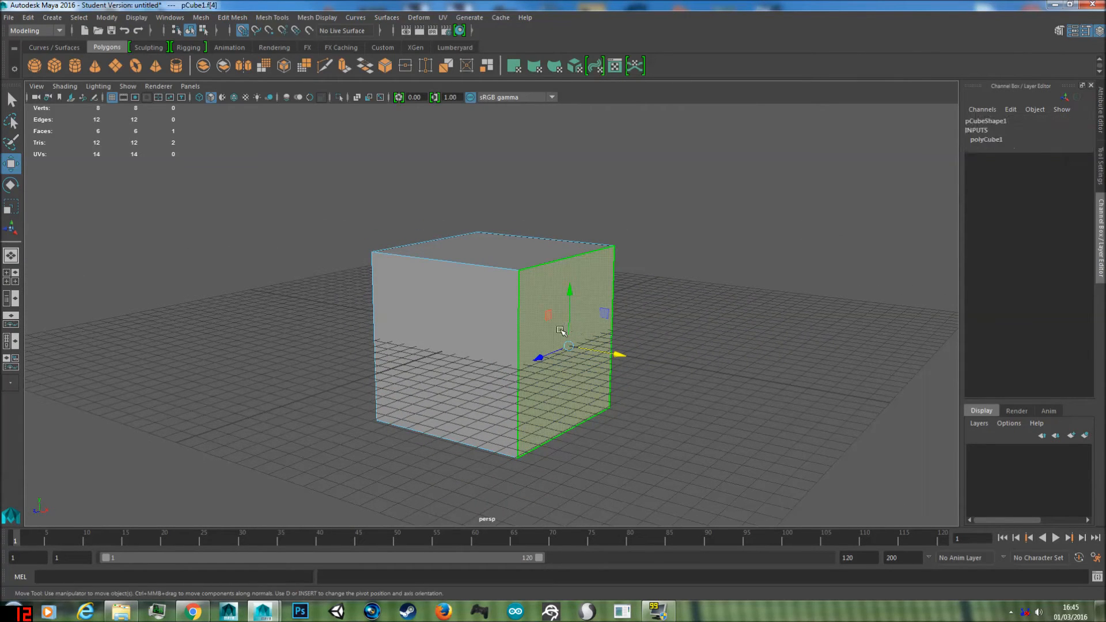
Step: Try moving the selected side face along the X axis and undo the moves
alt+drag(669, 343, 639, 384)
key(ctrl+z)
key(ctrl+z)
key(ctrl+z)
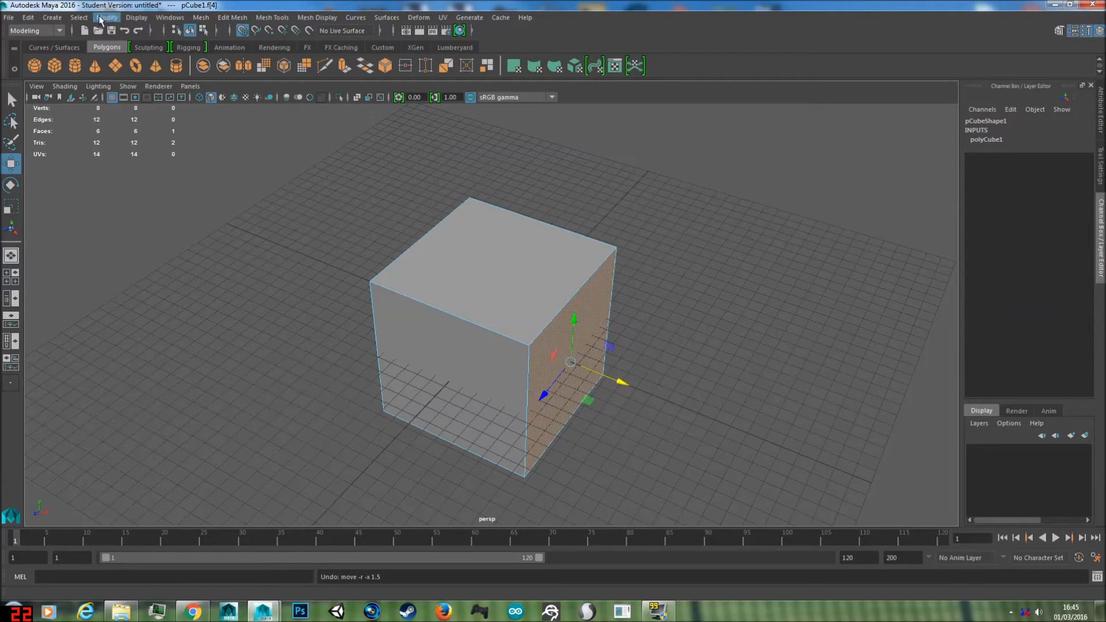
Step: Extrude the selected side face outward with a Local Translate Z of 7.5
click(233, 21)
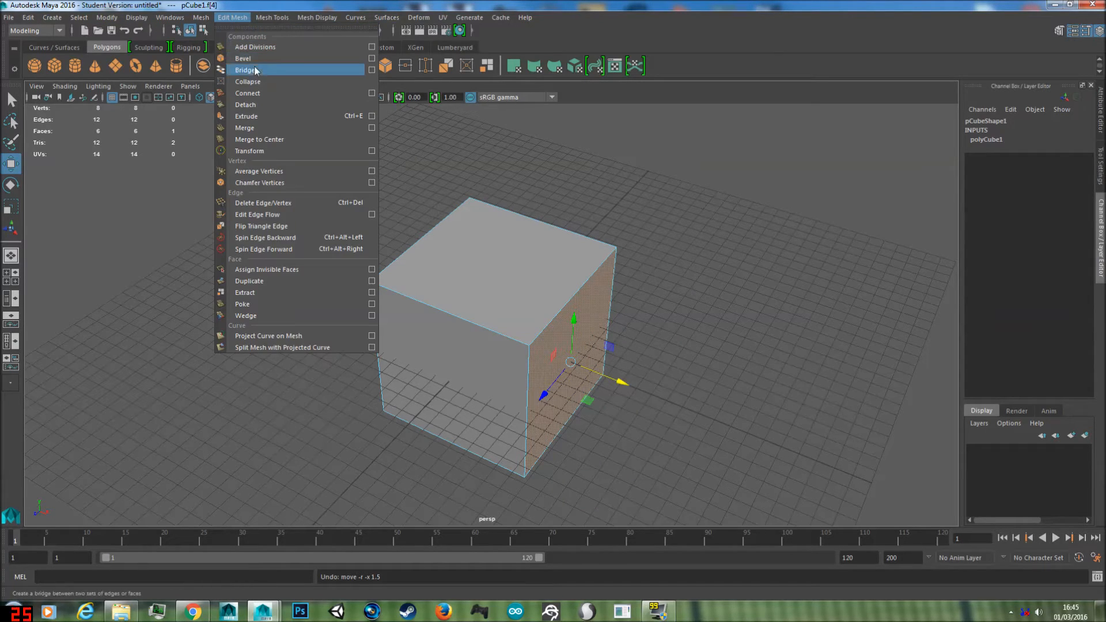
click(322, 118)
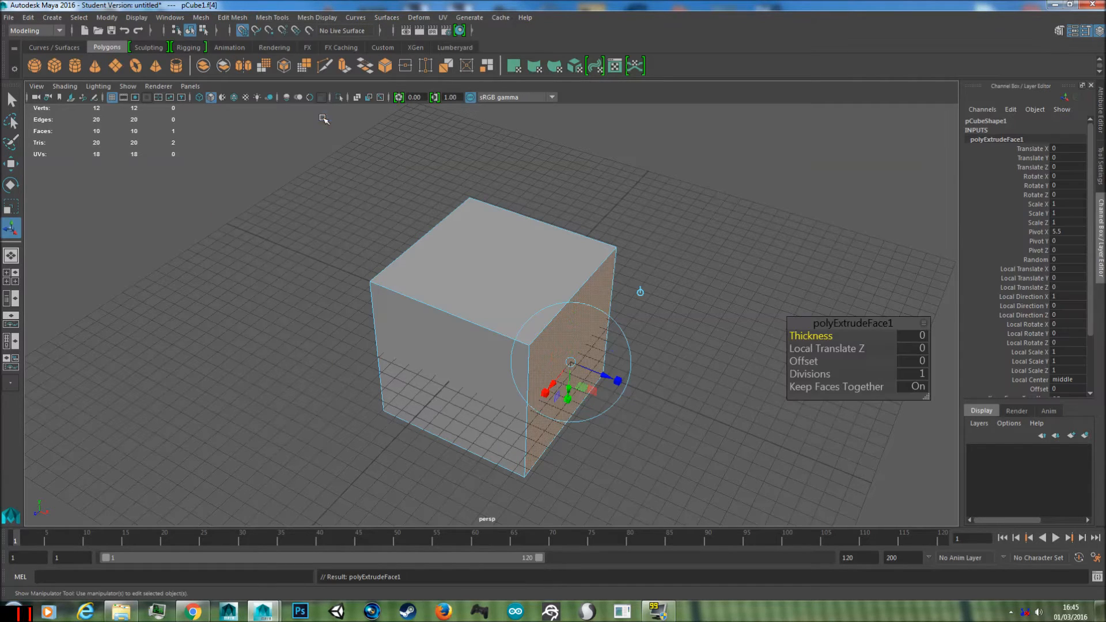
drag(602, 374, 682, 403)
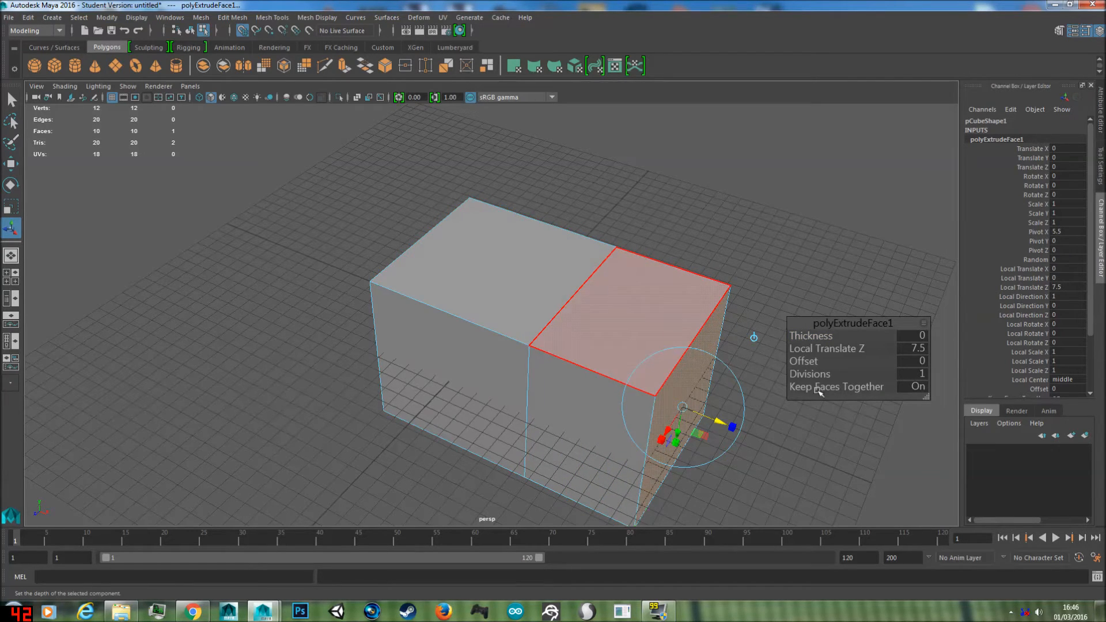
Step: Try raising the extruded end face along the Y axis with grid snapping off, and undo the move
key(w)
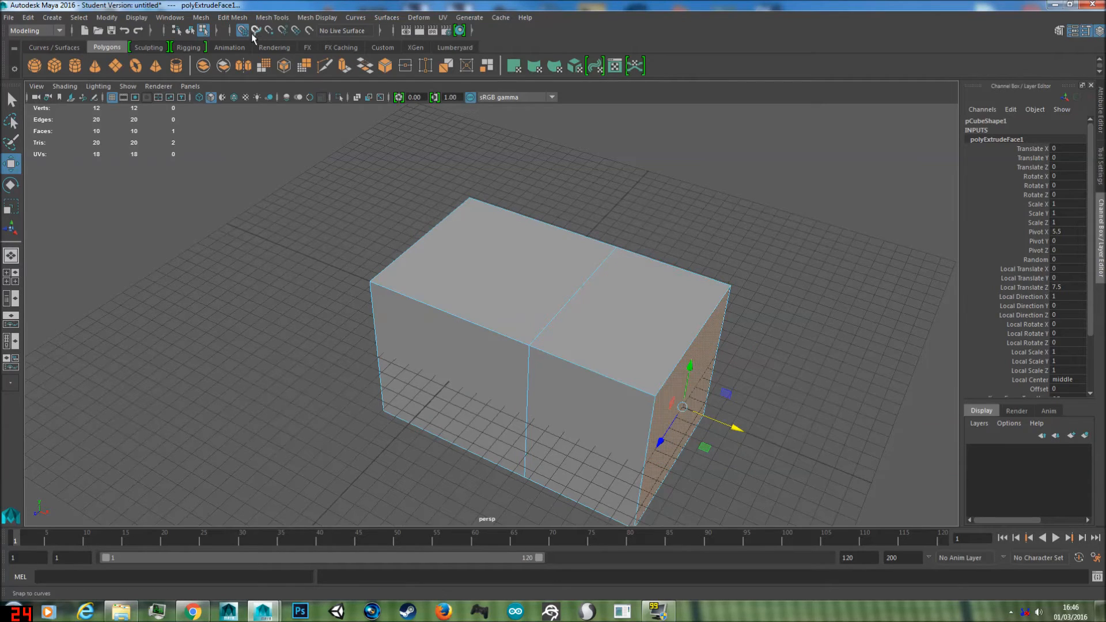
drag(691, 374, 699, 296)
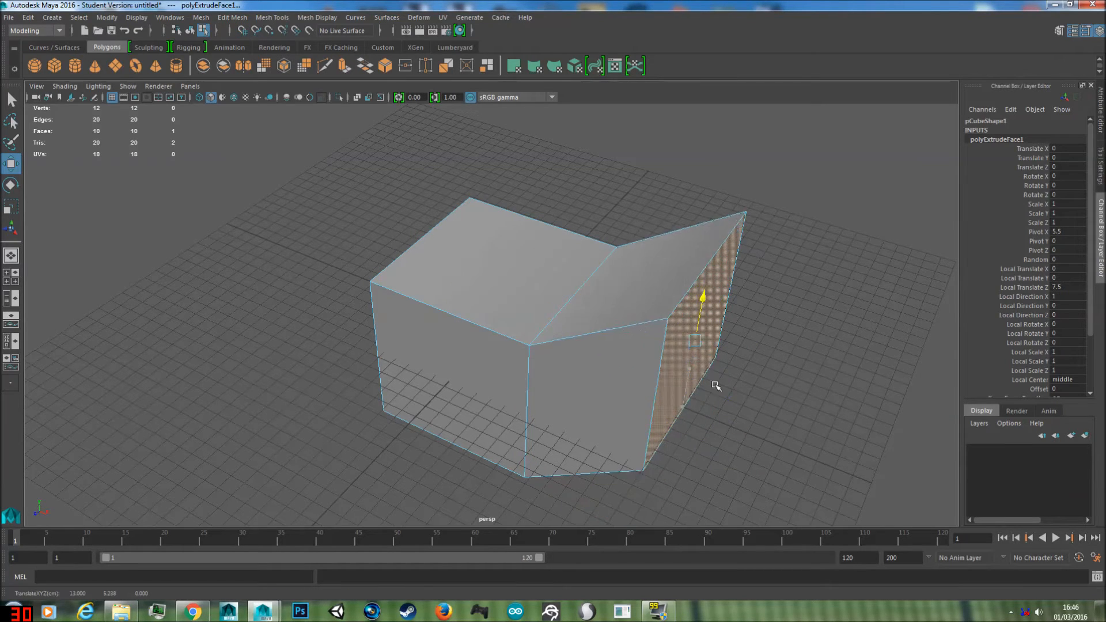
key(ctrl+z)
Step: Select several faces of the box by area, then single faces, ending with the extruded section's top face
alt+drag(502, 411, 550, 392)
drag(373, 185, 475, 405)
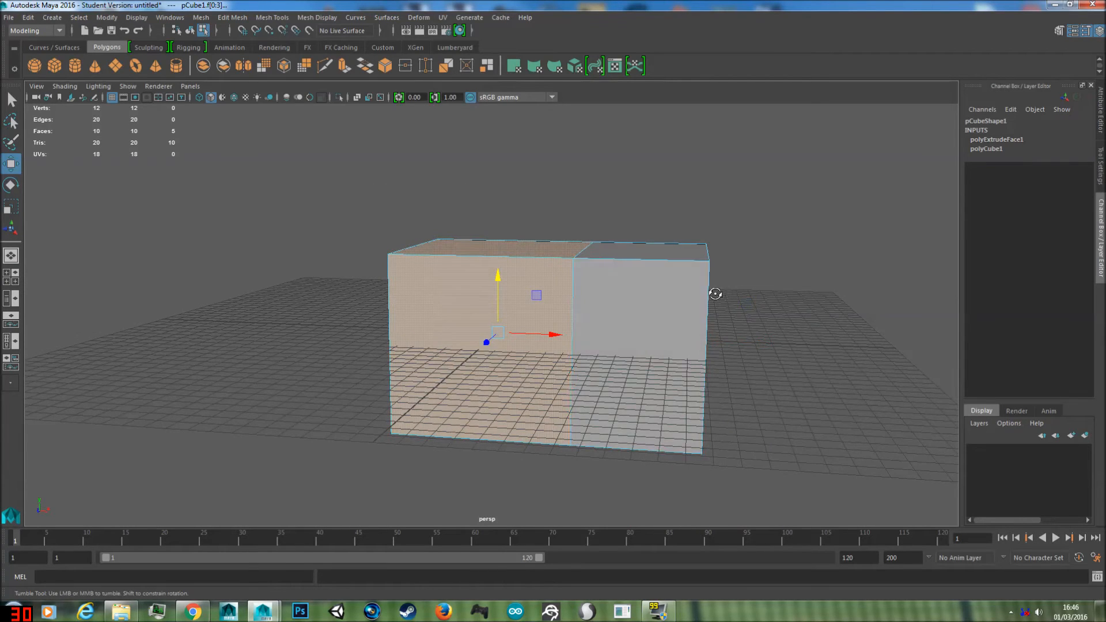
alt+drag(713, 292, 662, 320)
click(672, 321)
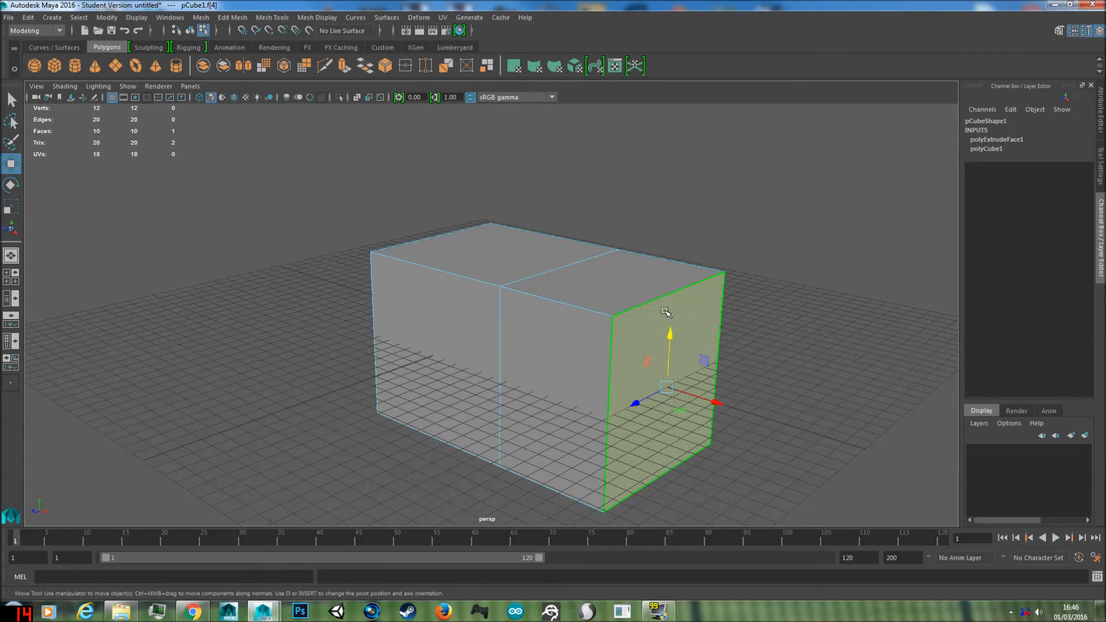
click(627, 288)
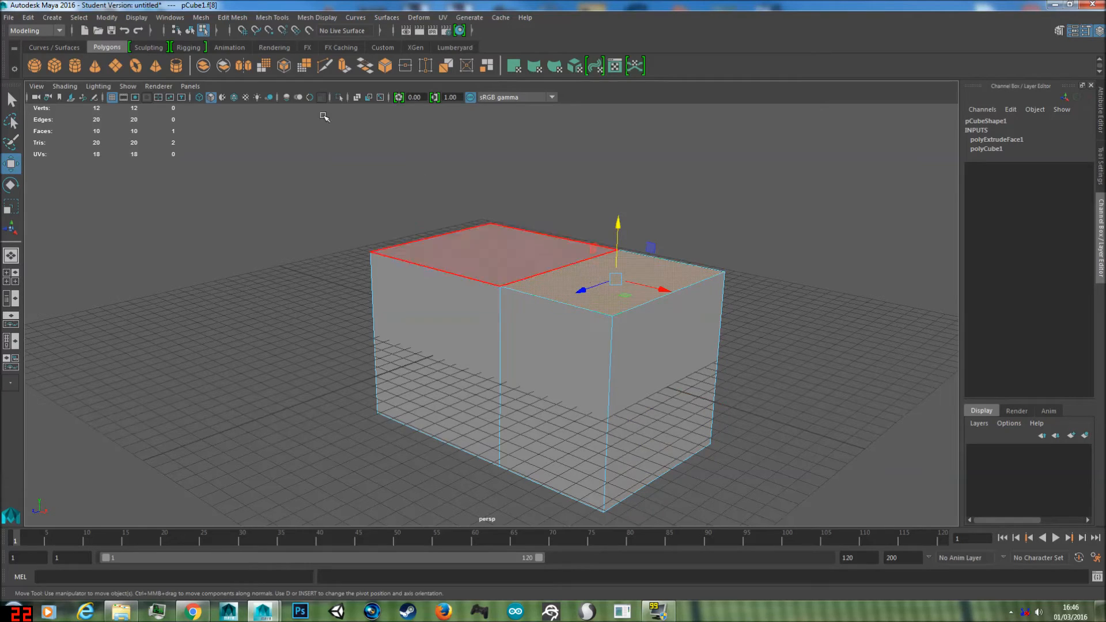
Step: Try raising the extruded section's top face by about 4.25 units, and undo the selection change and the move
right_click(563, 288)
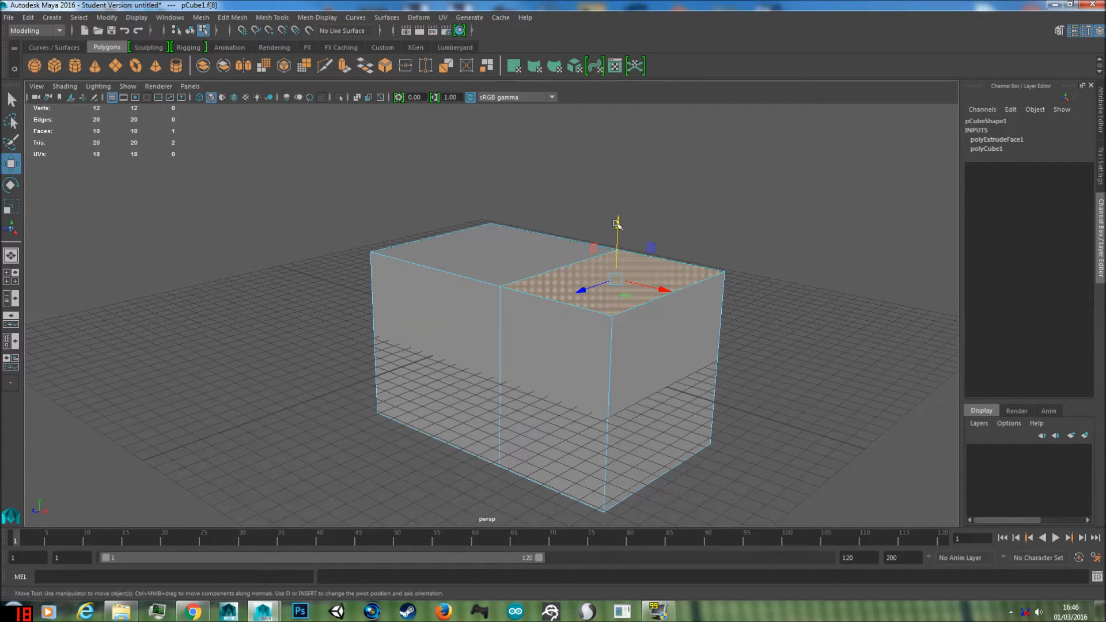
drag(619, 223, 622, 175)
alt+drag(459, 222, 527, 228)
click(473, 235)
key(ctrl+z)
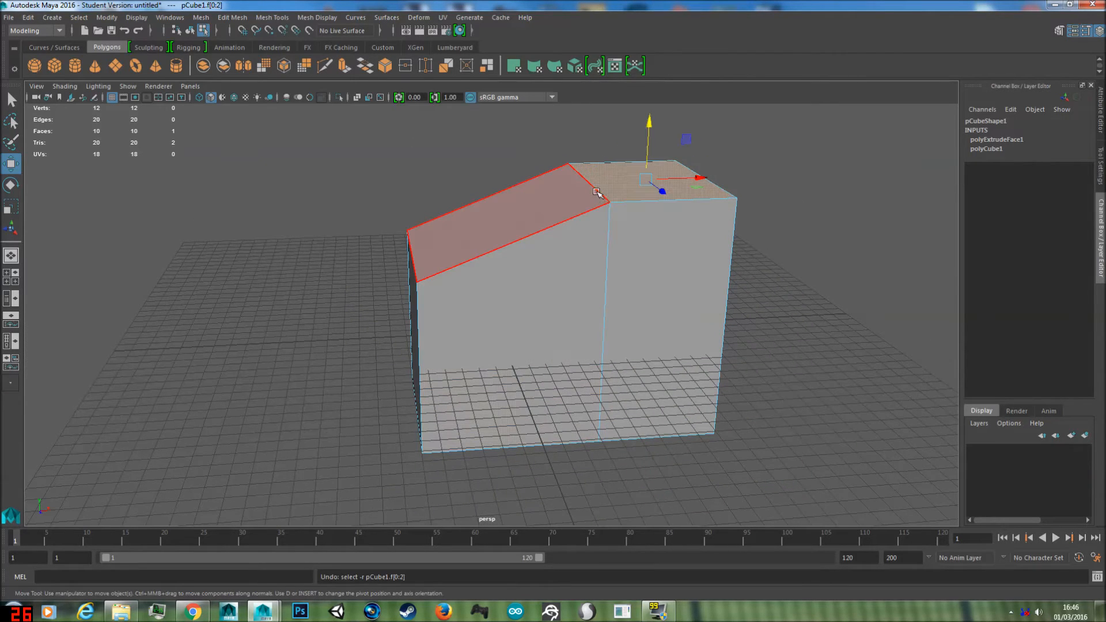
key(ctrl+z)
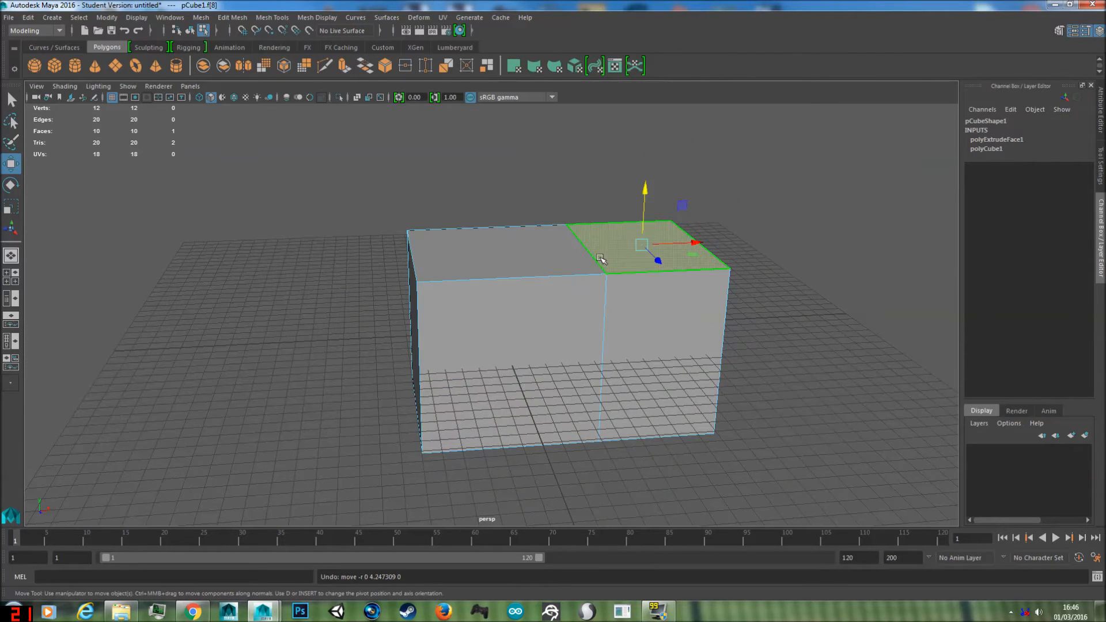
Step: Extrude the extruded section's top face upward with a Local Translate Z of about 7.56
click(229, 16)
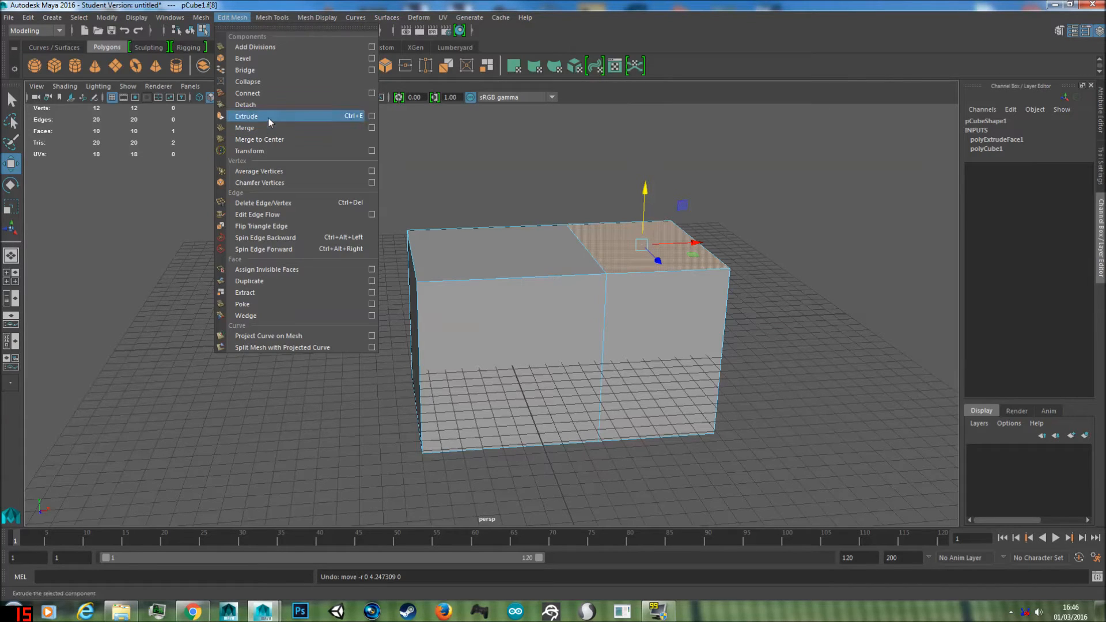
click(224, 21)
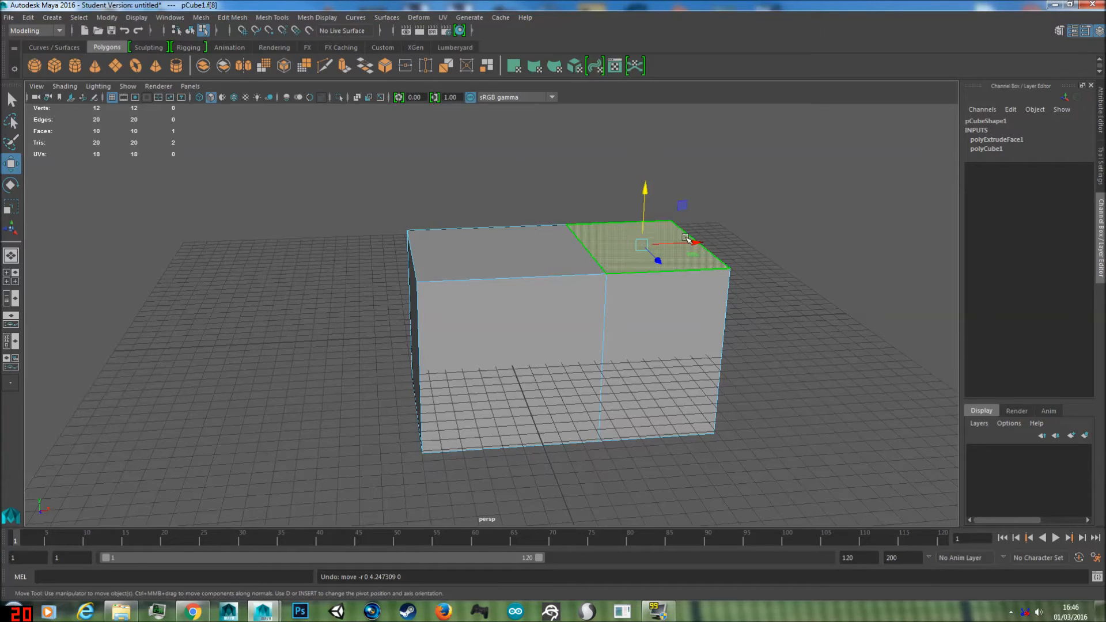
key(ctrl+e)
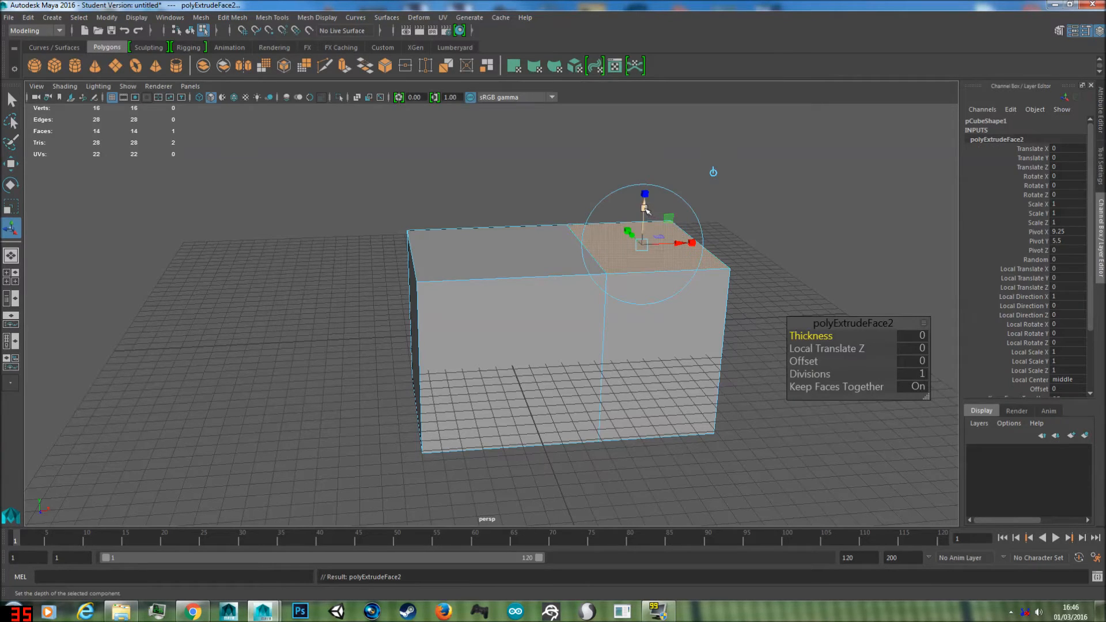
drag(646, 211, 709, 88)
scroll(725, 173, down, 3)
alt+middle_drag(720, 193, 611, 317)
Step: Try moving the raised block's top face along the X axis by about 0.53 units, and undo it
key(w)
drag(560, 287, 578, 288)
key(ctrl+z)
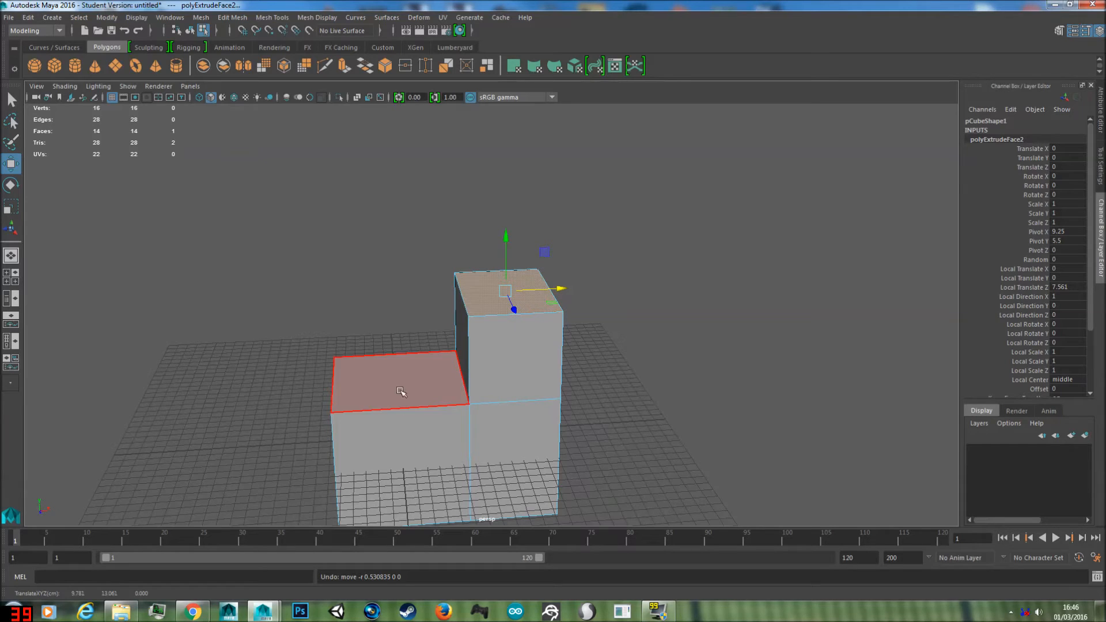
Step: Try scaling the raised block's top face uniformly by a factor of about 1.33, and undo the scaling
key(e)
key(r)
drag(505, 291, 371, 442)
alt+drag(558, 361, 523, 378)
click(510, 277)
key(e)
key(r)
drag(511, 269, 575, 263)
alt+drag(574, 370, 550, 387)
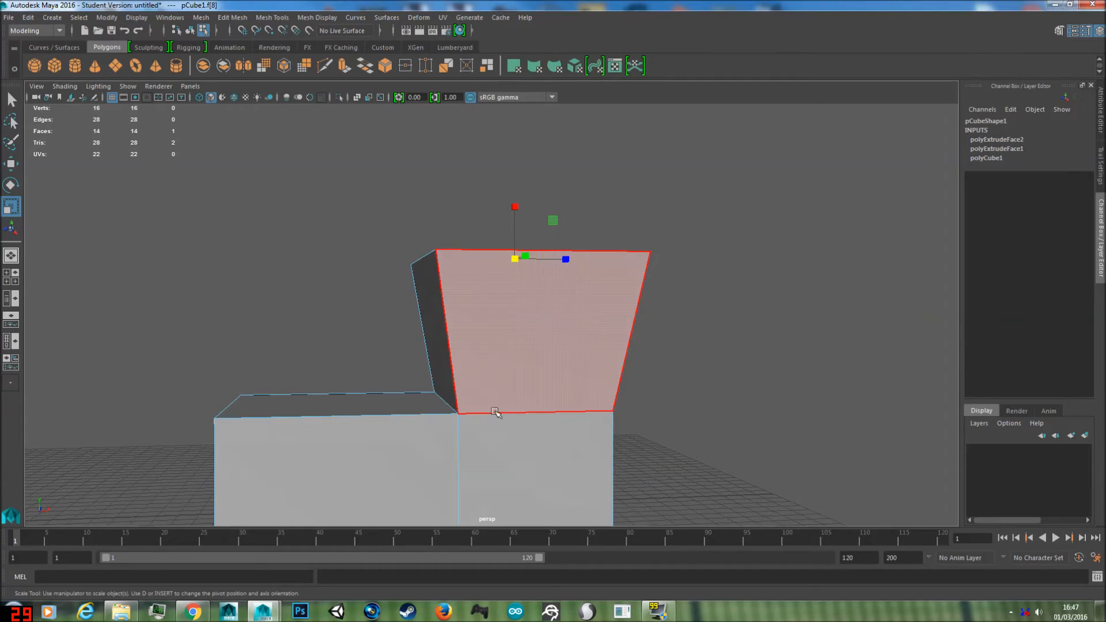
key(ctrl+z)
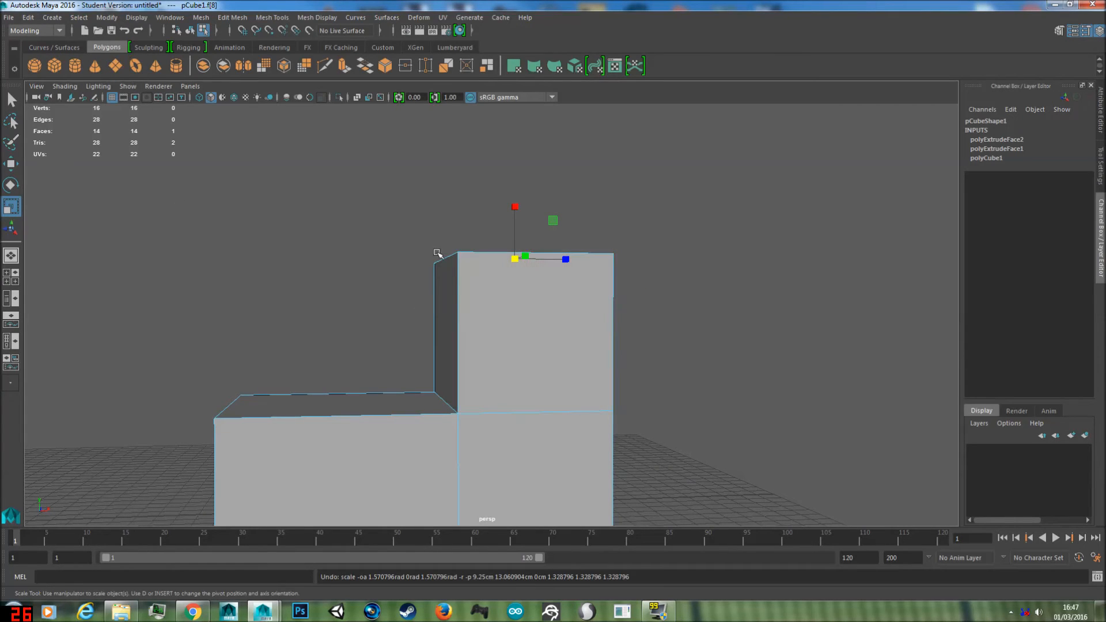
Step: Return the L-shaped mesh to object mode and select the whole object
right_drag(471, 279, 528, 262)
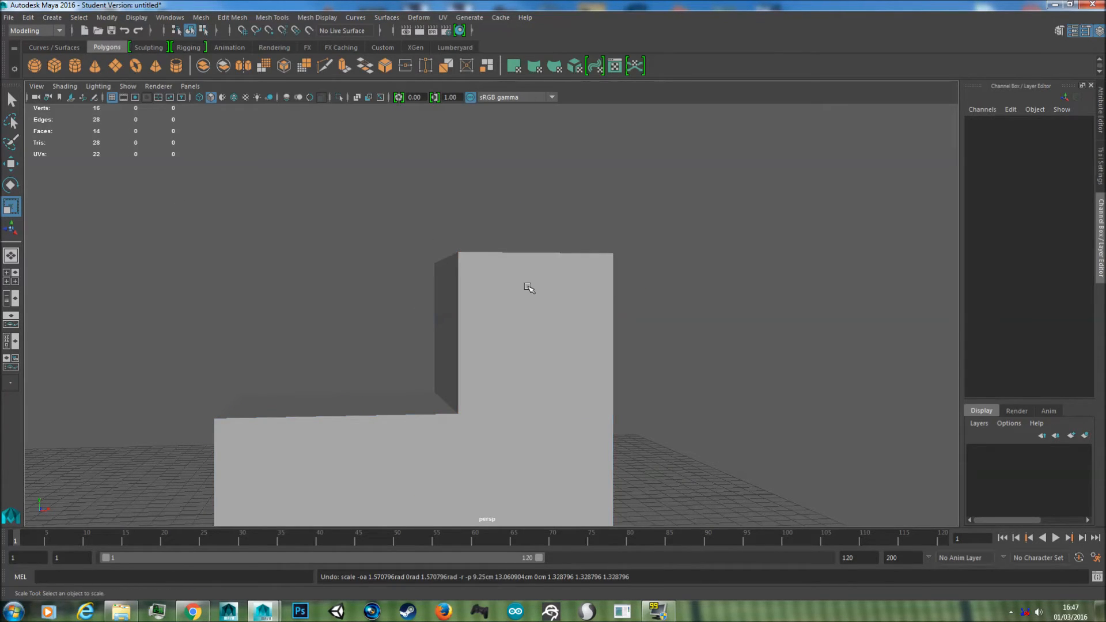
click(523, 277)
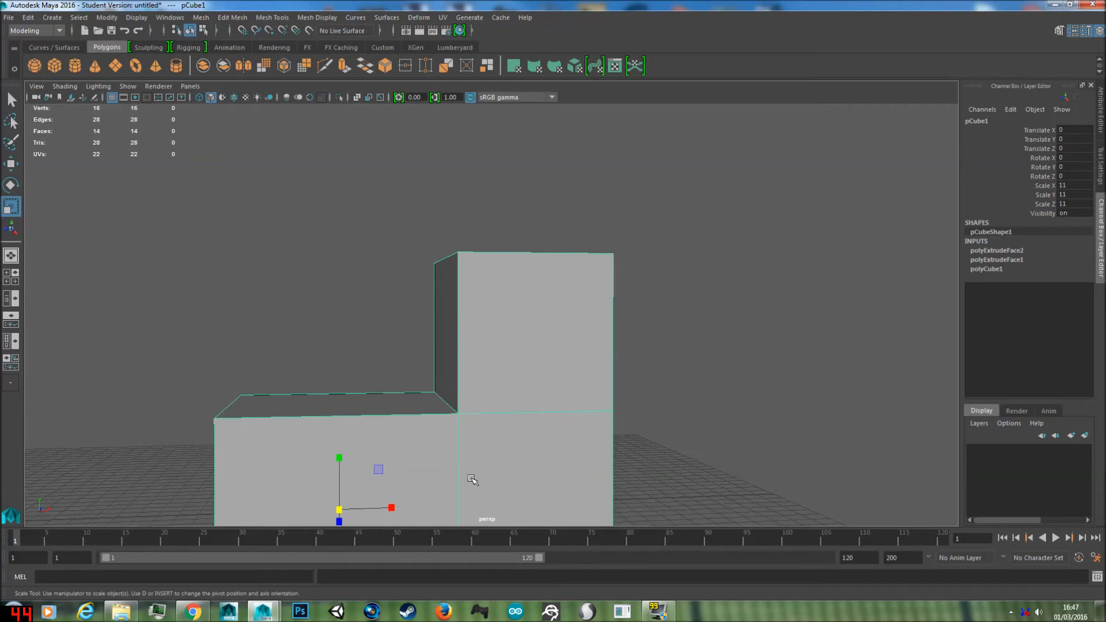
alt+drag(606, 372, 517, 378)
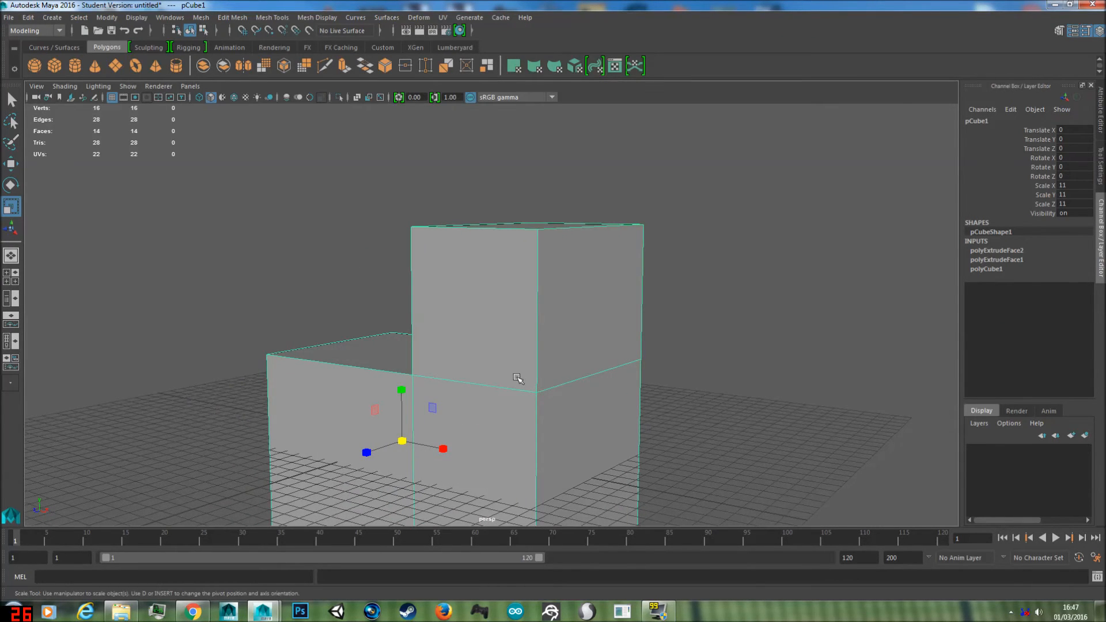
Step: Insert an edge loop around the lower part of the raised block, using Relative distance from edge, and activate the Move tool
click(268, 18)
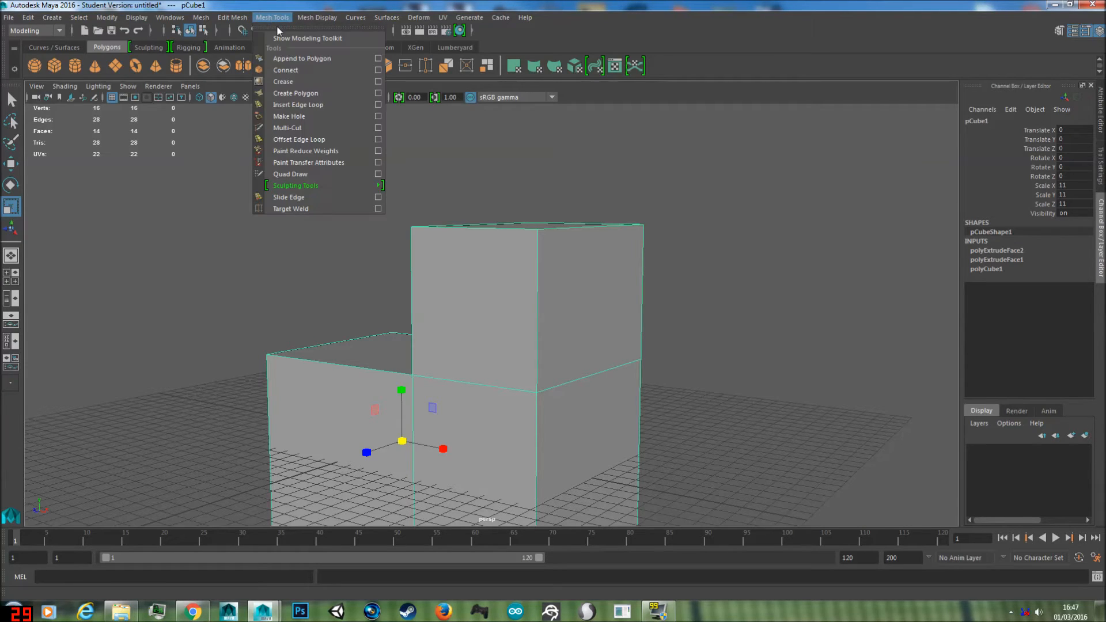
click(302, 105)
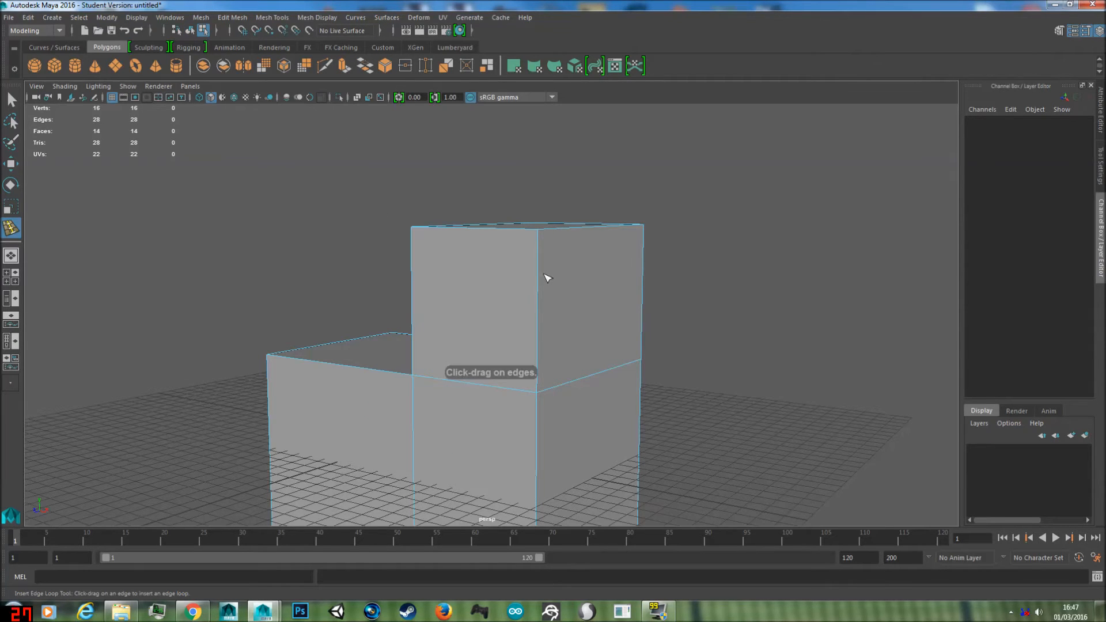
click(1099, 163)
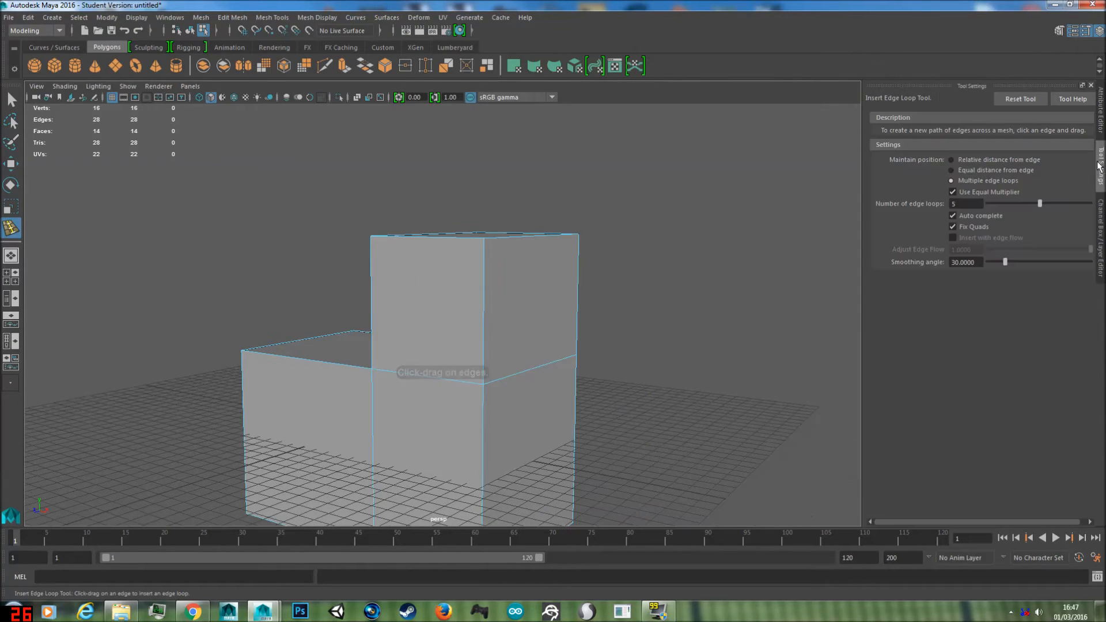
click(973, 161)
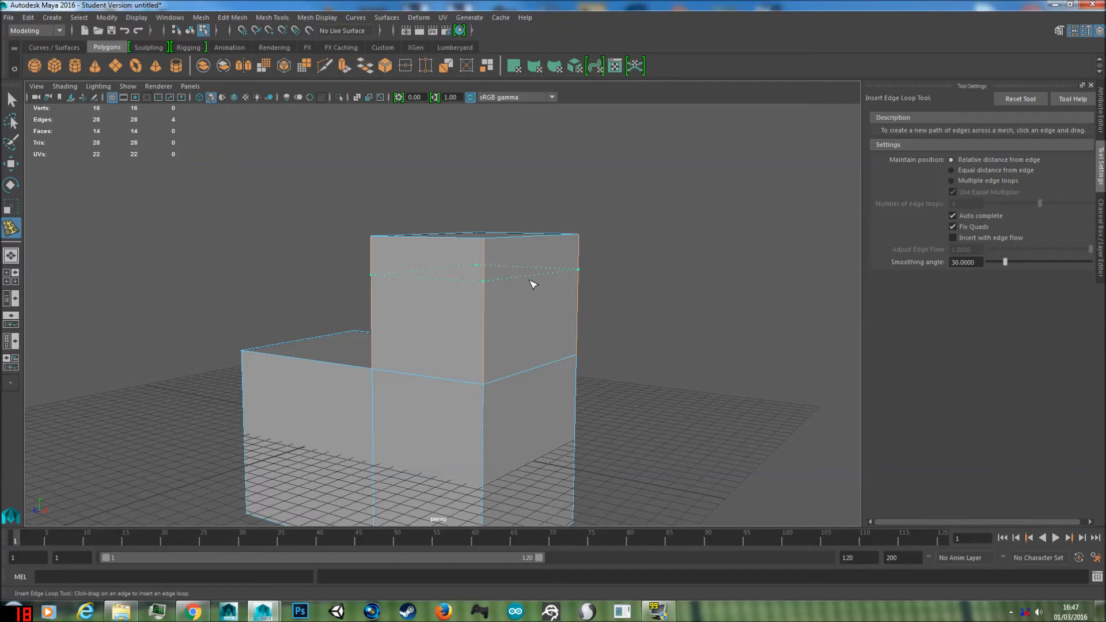
click(531, 341)
key(w)
alt+drag(526, 338, 490, 267)
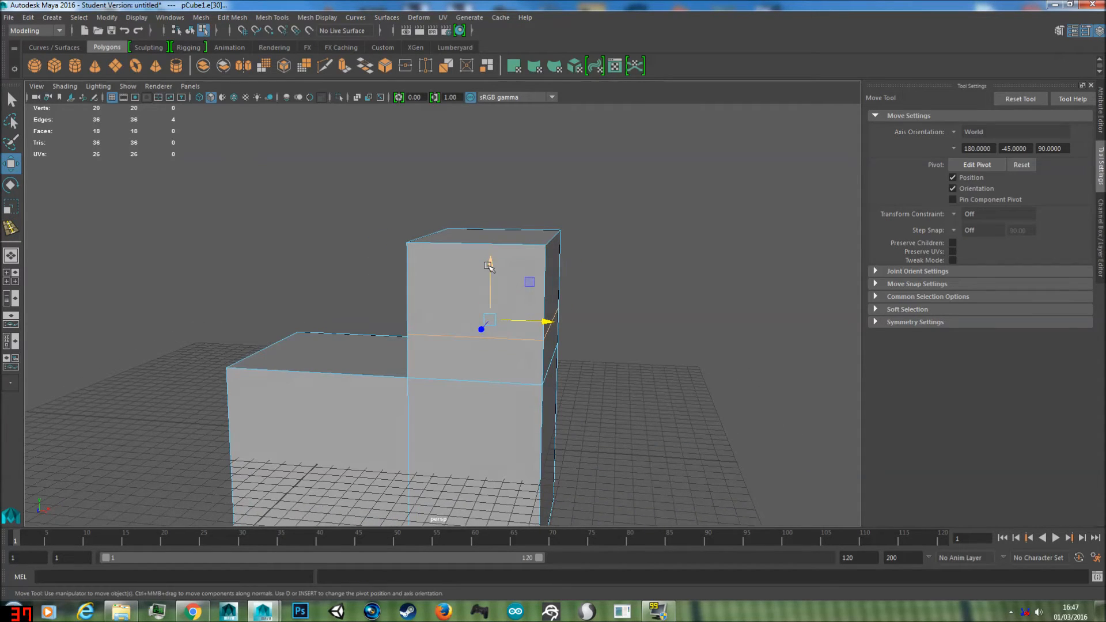
Step: Try enlarging the raised block's top face above the inserted edge loop with the Scale tool
alt+drag(506, 288, 501, 203)
right_drag(501, 202, 502, 235)
click(504, 204)
key(e)
key(r)
alt+drag(512, 203, 599, 209)
alt+drag(653, 296, 445, 235)
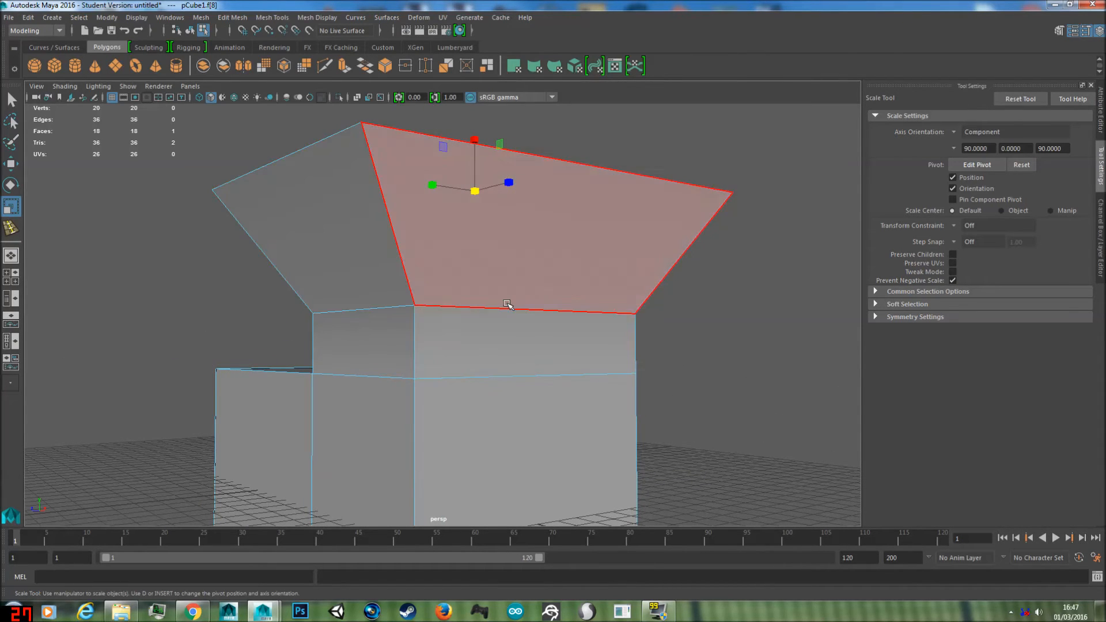
Step: Undo the top-face scaling and the single edge loop inserted around the raised block
key(ctrl+z)
key(ctrl+z)
key(ctrl+z)
key(ctrl+z)
key(ctrl+z)
key(ctrl+z)
key(ctrl+z)
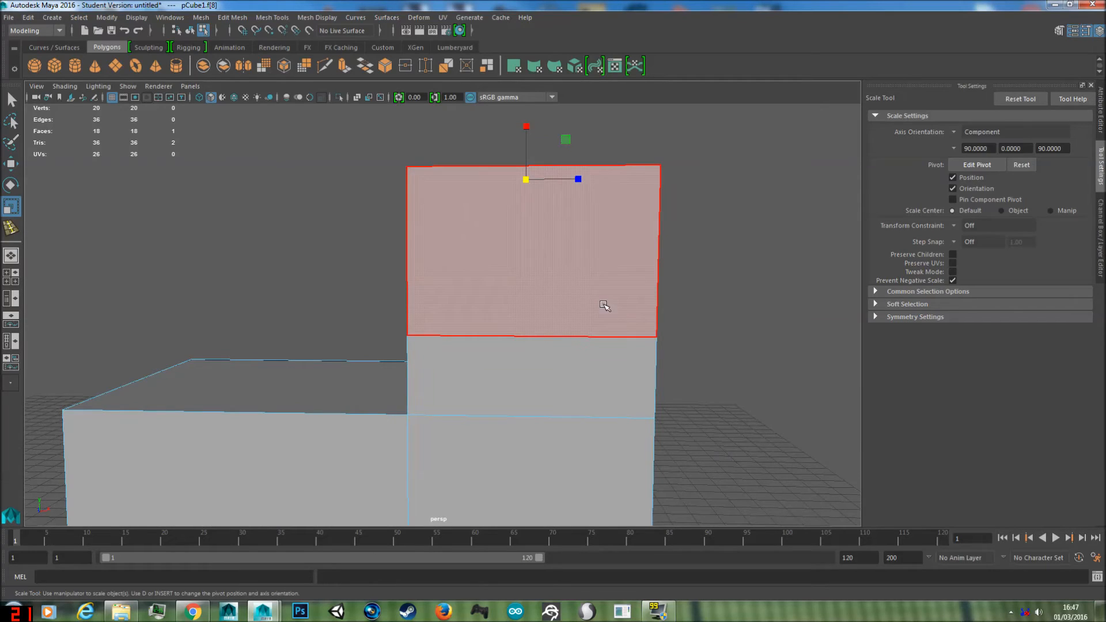
key(ctrl+z)
key(ctrl+z)
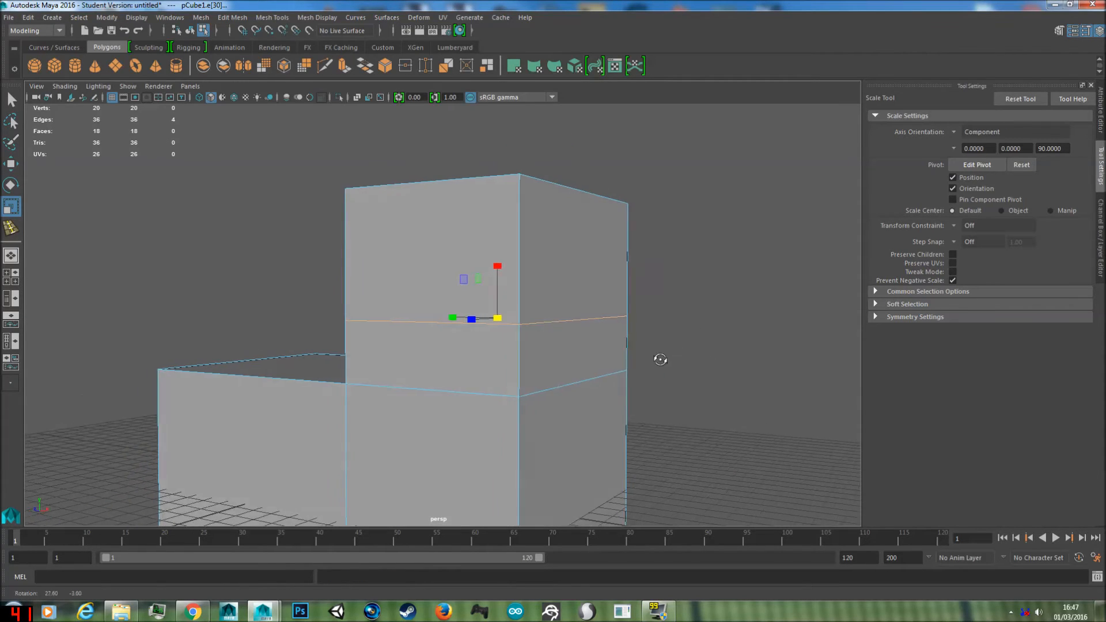
key(ctrl+z)
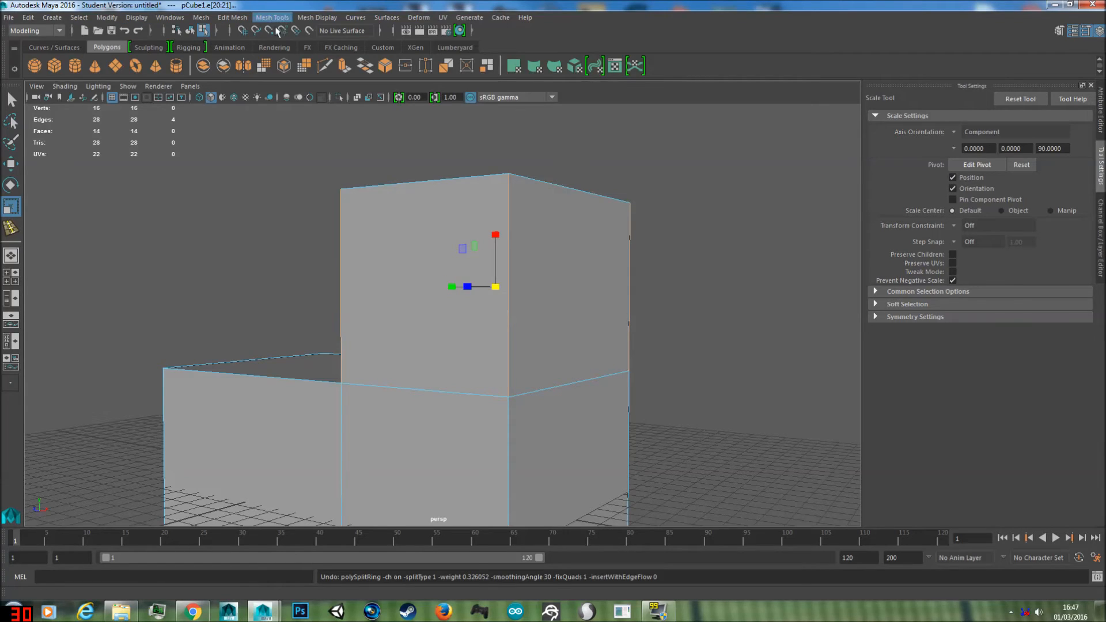
Step: Insert 10 evenly spaced edge loops around the raised block using the Multiple edge loops option
right_drag(428, 267, 494, 212)
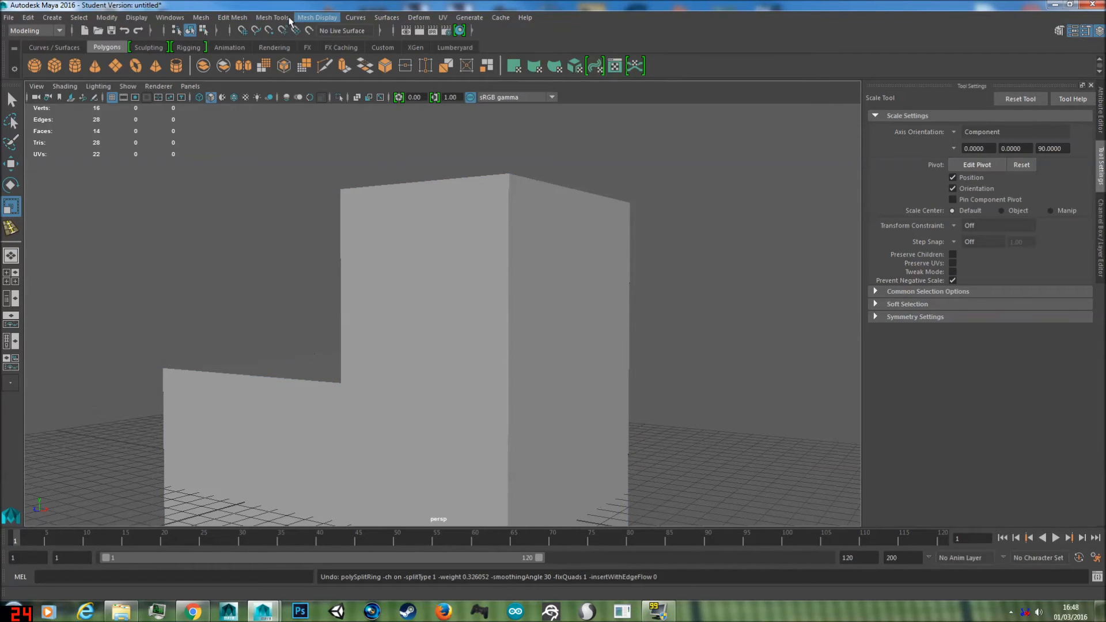
click(262, 19)
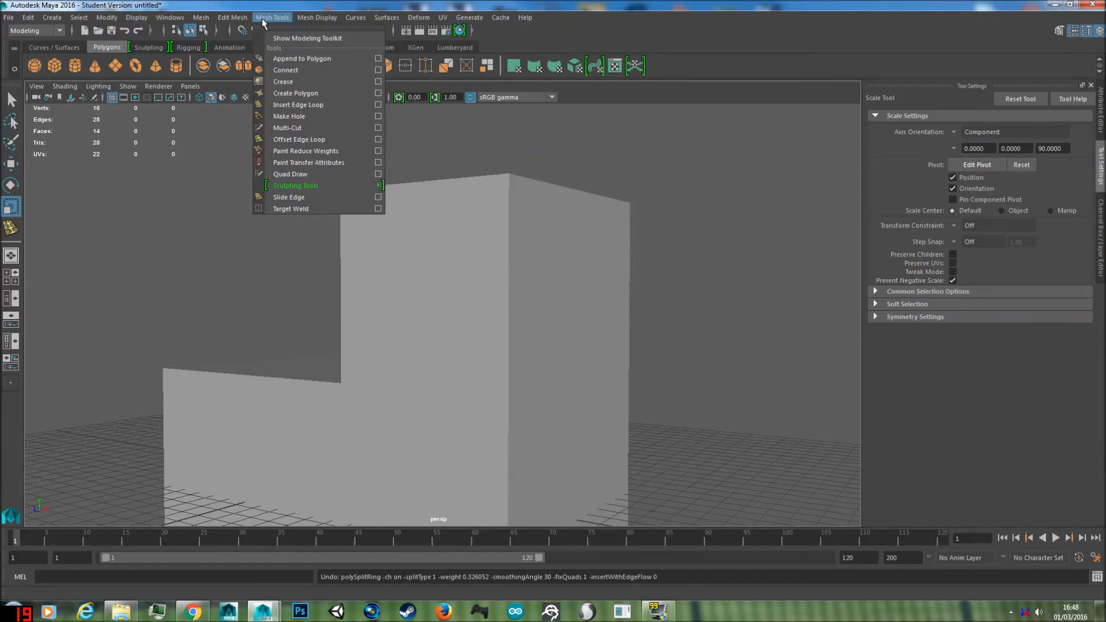
click(291, 106)
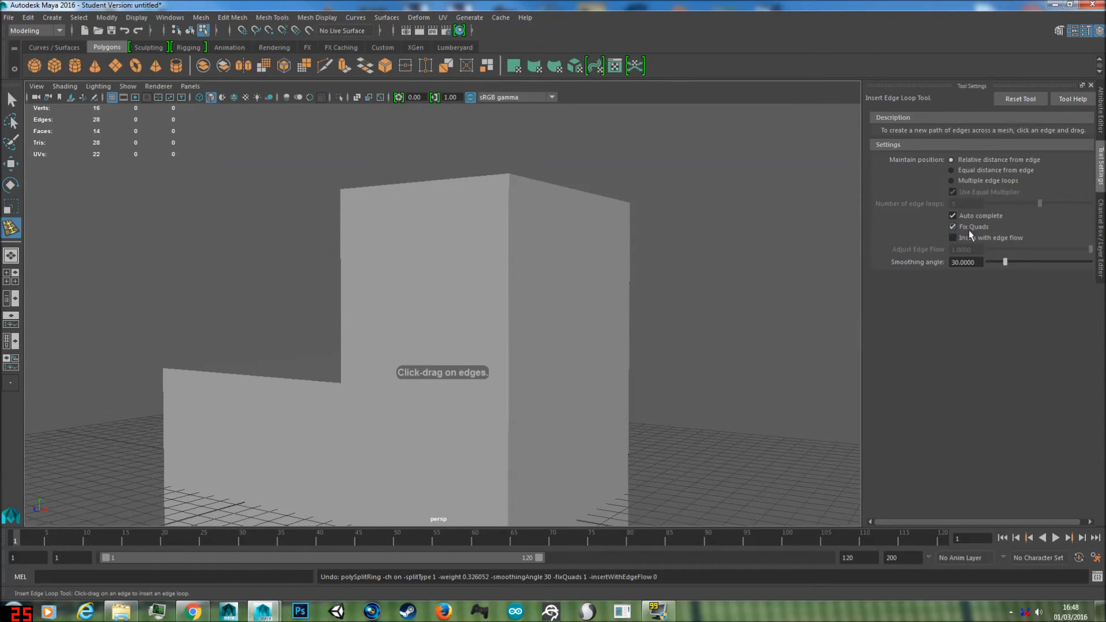
click(952, 181)
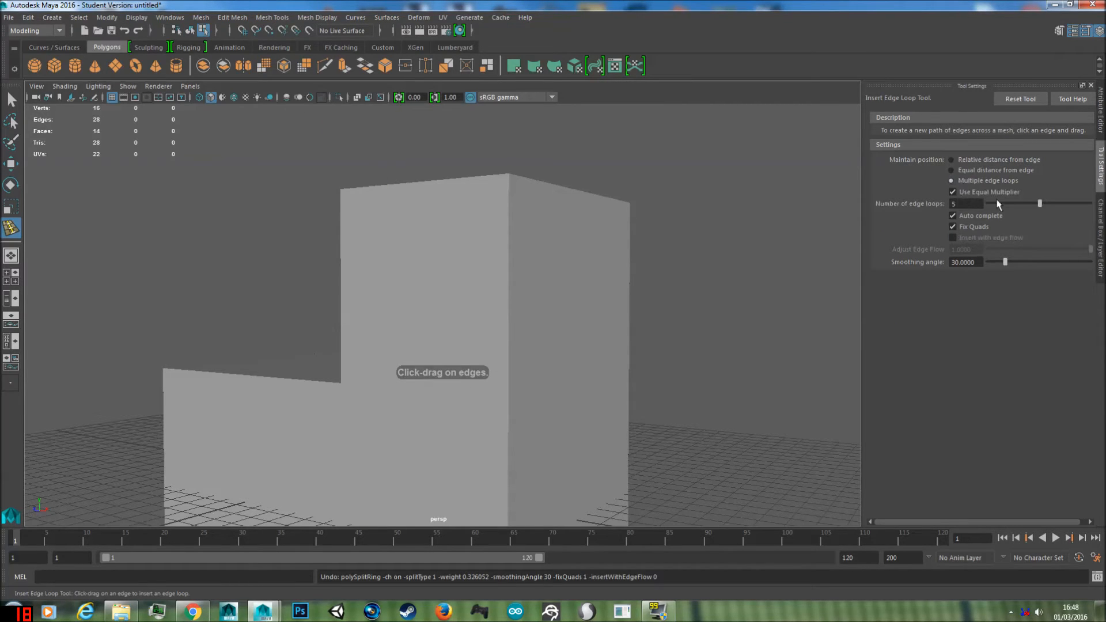
click(1014, 204)
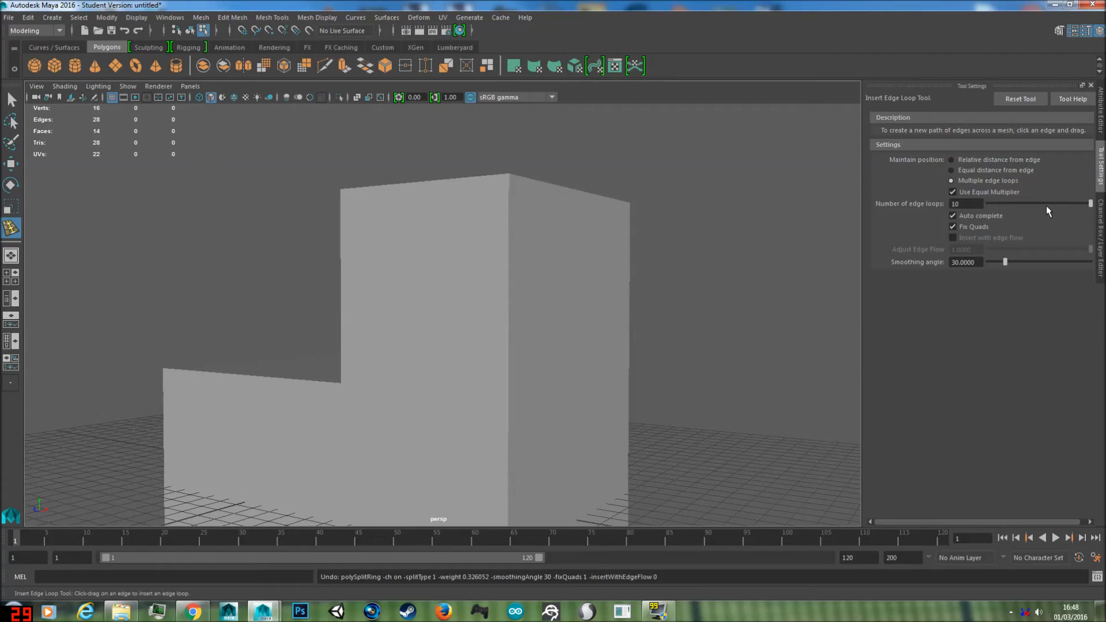
click(514, 221)
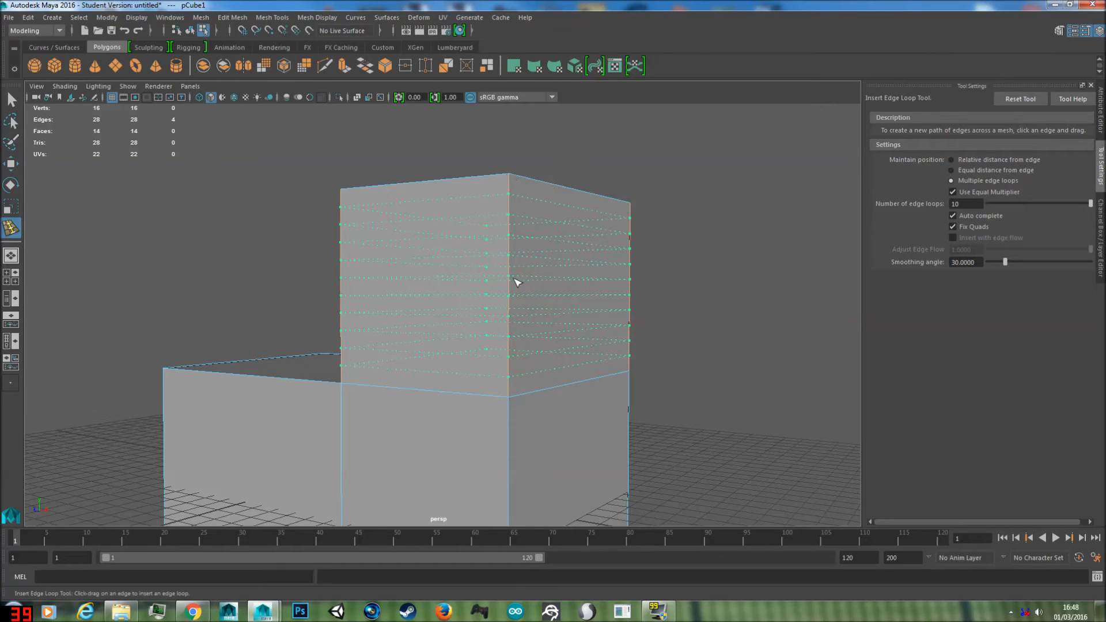
click(509, 215)
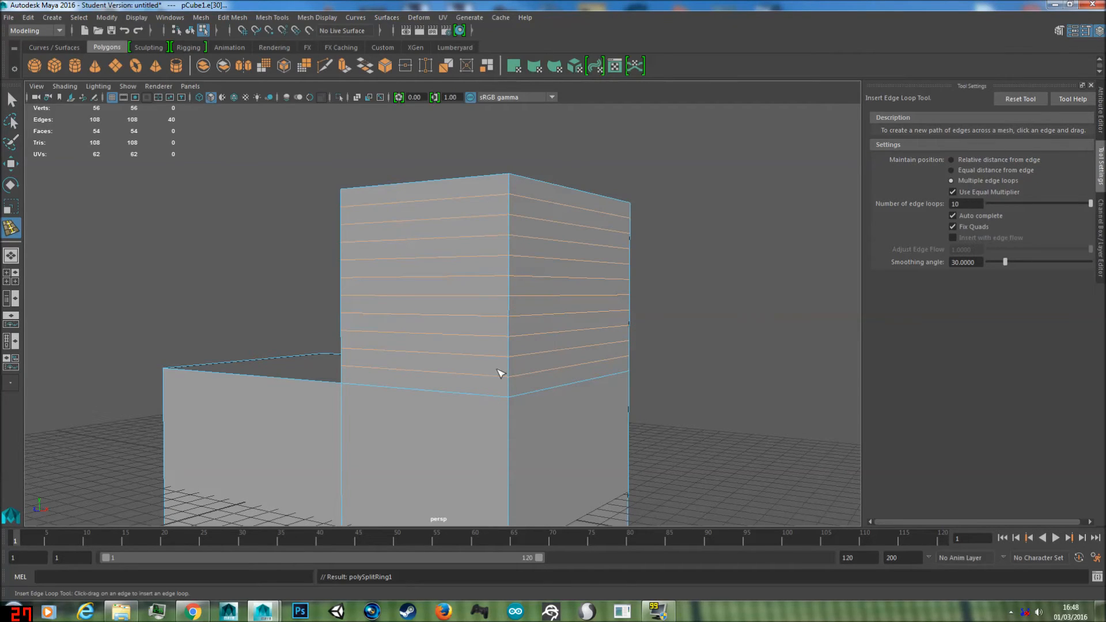
key(ctrl+z)
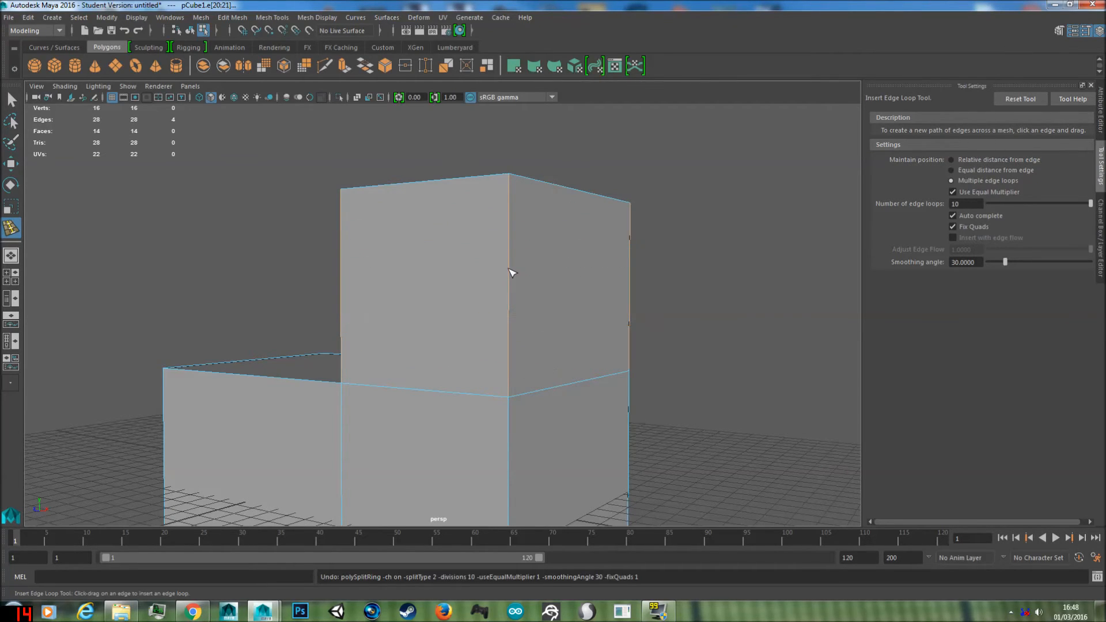
click(531, 295)
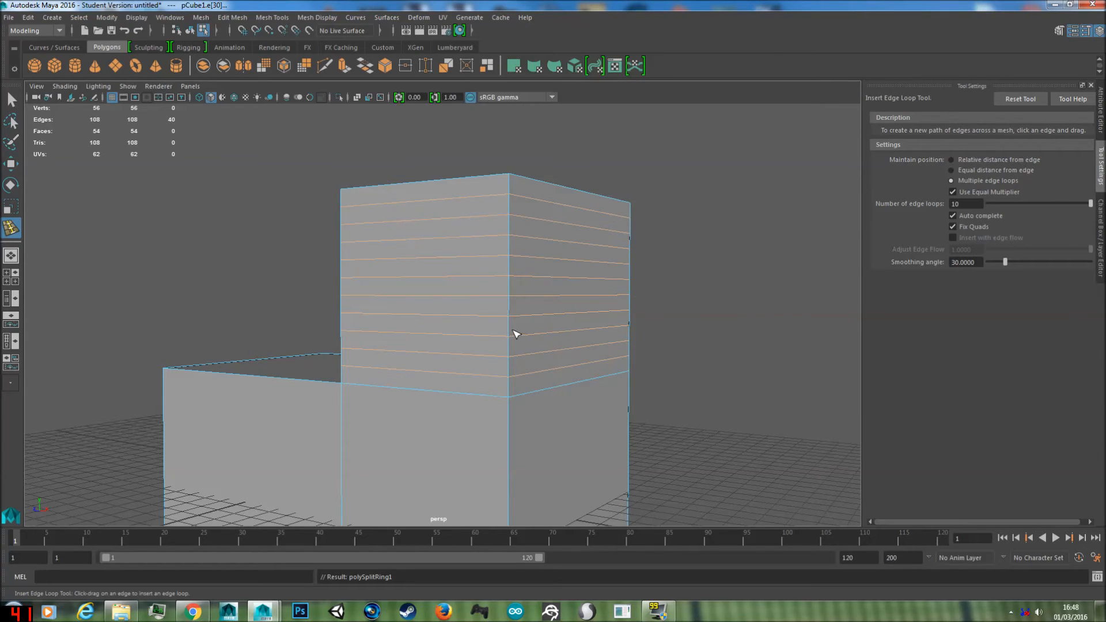
Step: Try moving one narrow face near the top of the raised block's outer side about 2.3 units along X, and undo it
key(w)
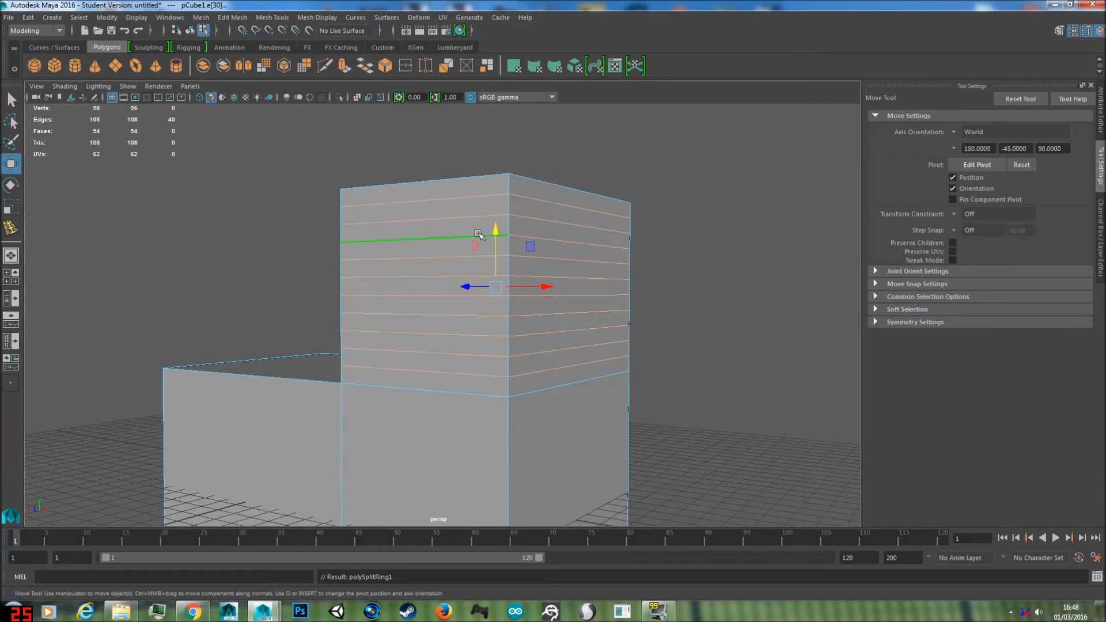
right_drag(453, 225, 489, 228)
click(529, 228)
alt+drag(600, 265, 675, 257)
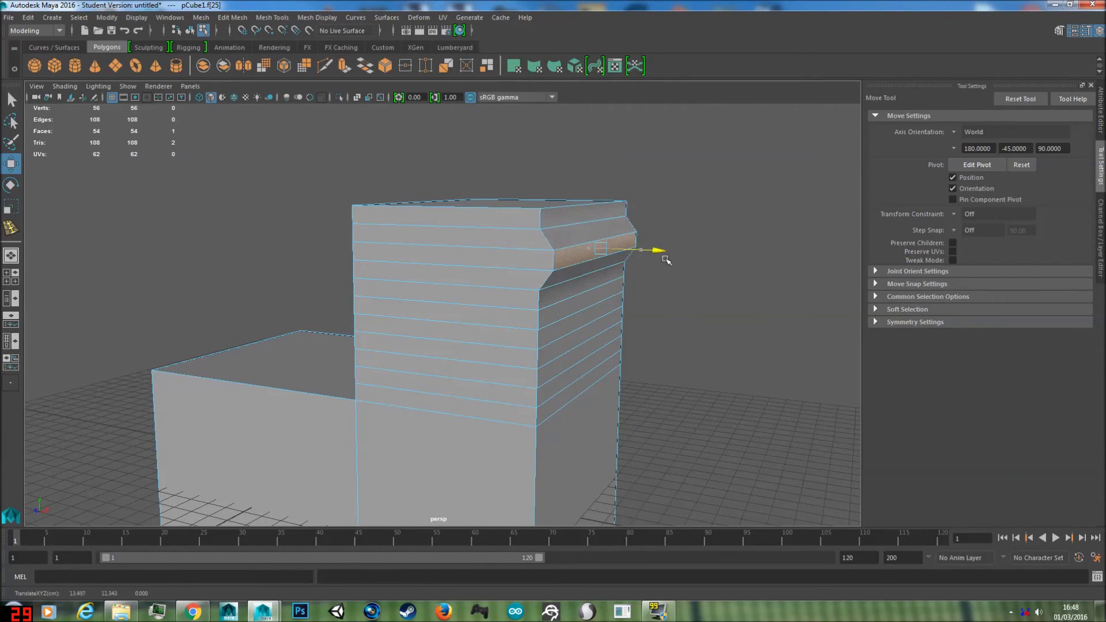
key(ctrl+z)
Step: Try extruding the selected narrow side face outward with a Local Translate Z of about 2.478, and undo that offset
click(261, 21)
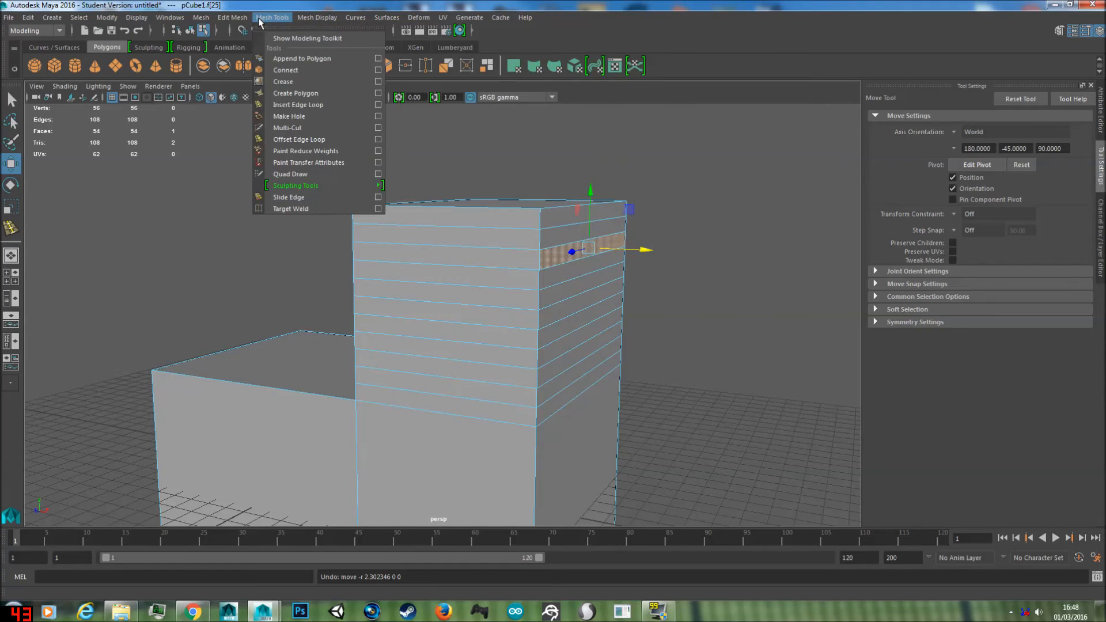
mouse_move(233, 17)
click(248, 117)
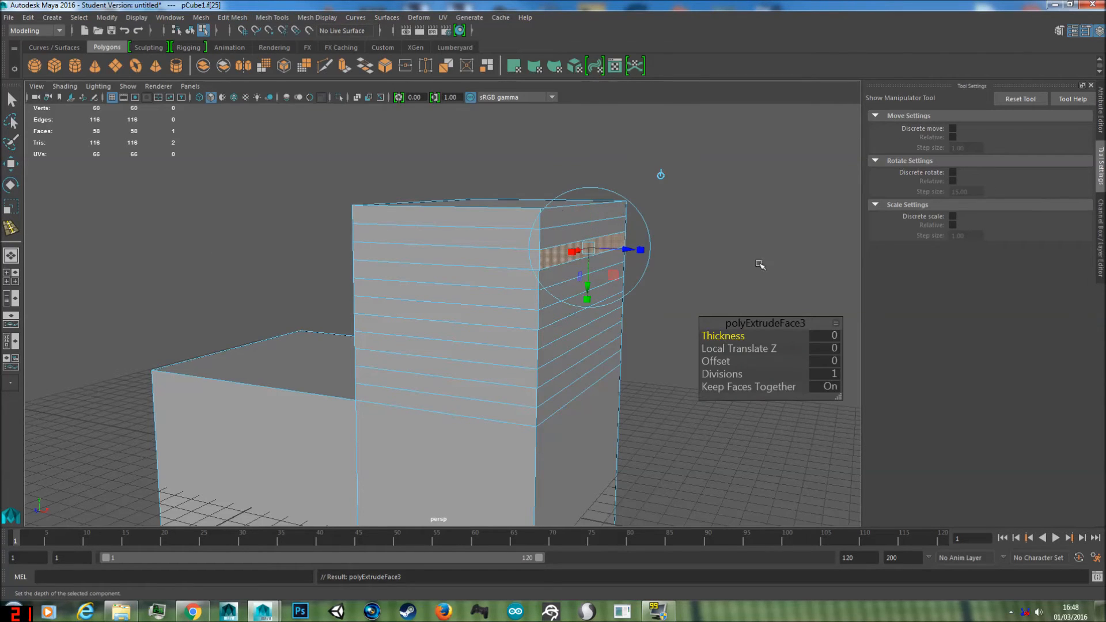
drag(634, 249, 686, 252)
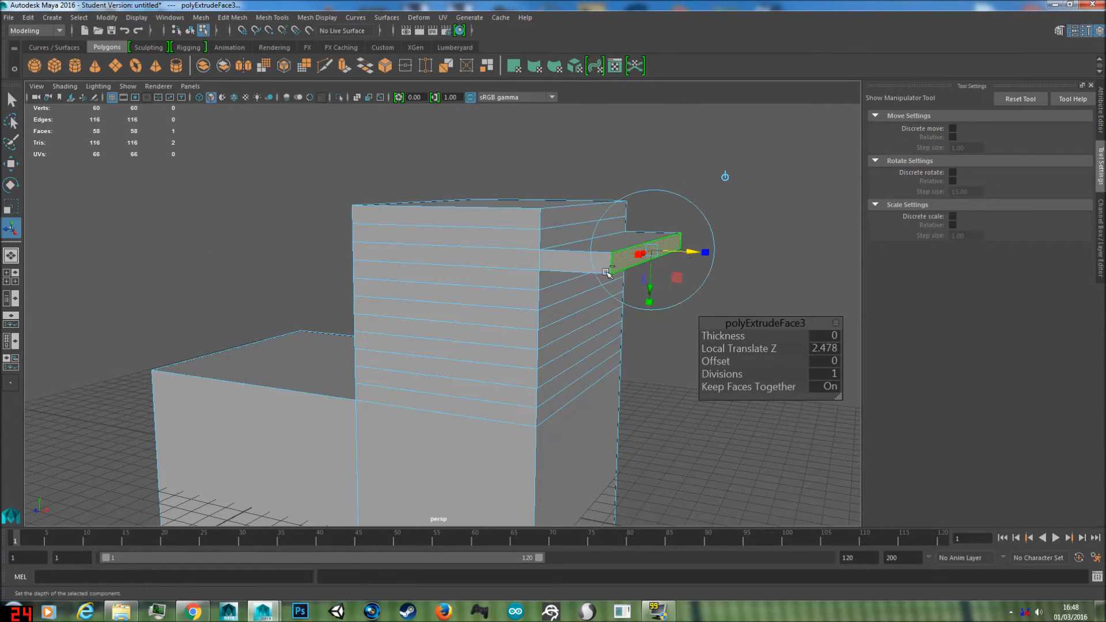
key(ctrl+z)
Step: Return the L-shaped mesh to object mode and select the whole object
right_drag(478, 326, 534, 271)
scroll(466, 311, down, 2)
alt+drag(467, 311, 546, 332)
alt+drag(554, 352, 501, 301)
alt+middle_drag(501, 302, 576, 259)
alt+drag(575, 259, 556, 284)
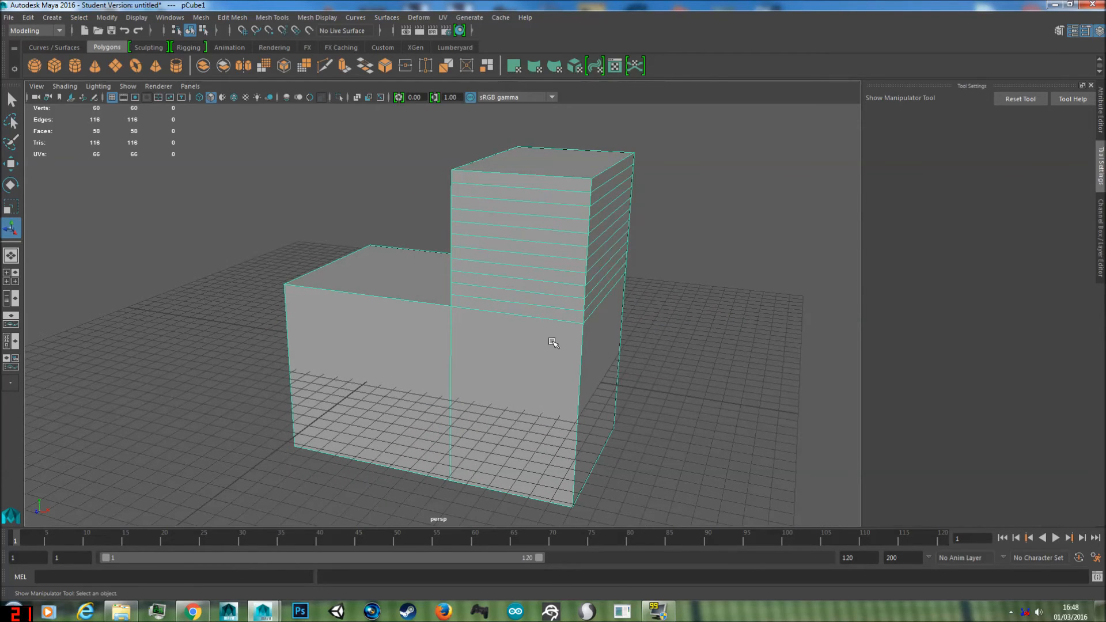
Step: Try rotating the L-shaped mesh freely about the Y axis by about 27 degrees, and undo the rotation
key(e)
drag(391, 372, 429, 320)
key(ctrl+z)
key(ctrl+z)
key(ctrl+z)
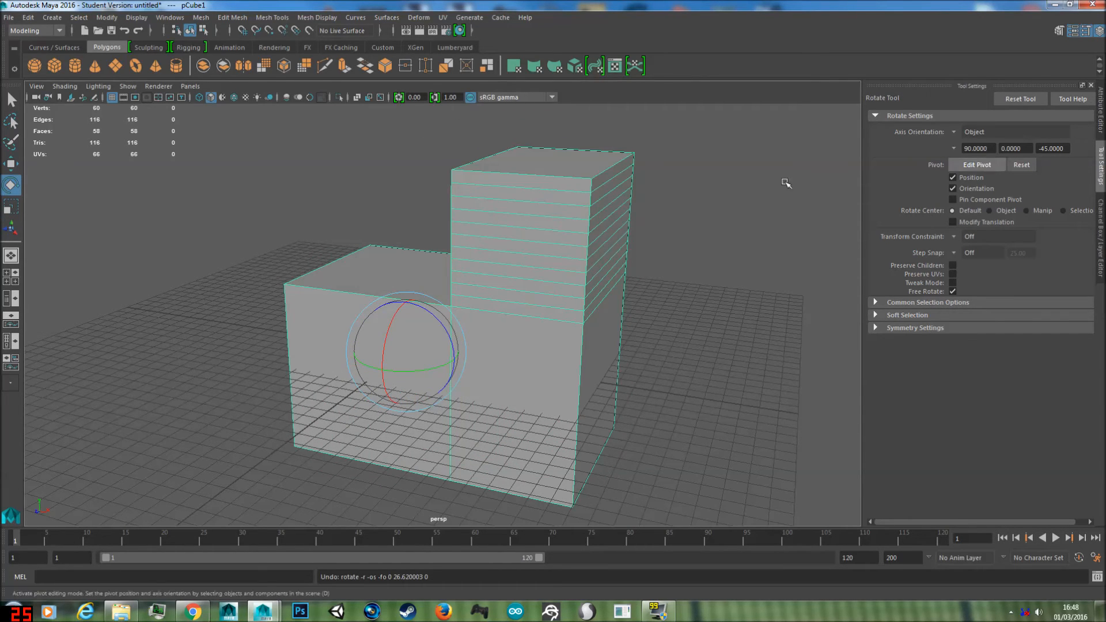
Step: Try rotating the L-shaped mesh 175 degrees about the Y axis with temporary step snapping, and undo it
key(j)
drag(412, 371, 545, 338)
key(ctrl+z)
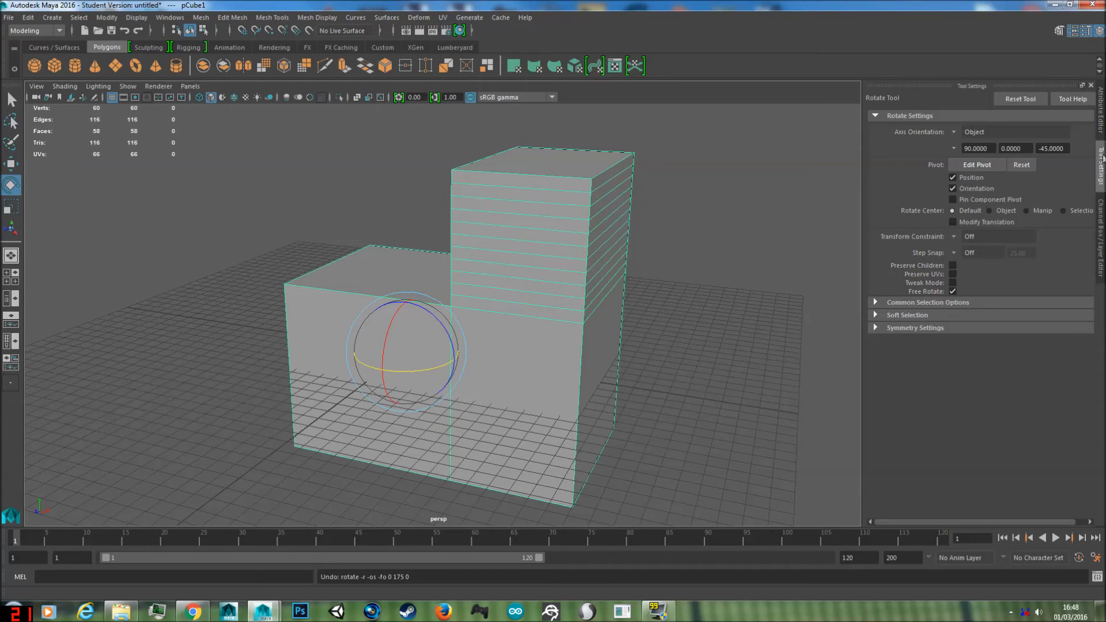
Step: Set the Rotate tool's Step Snap to Relative at 25 degrees, try rotating the mesh 125 degrees about Y, and undo the rotation
click(954, 252)
click(1016, 270)
click(960, 254)
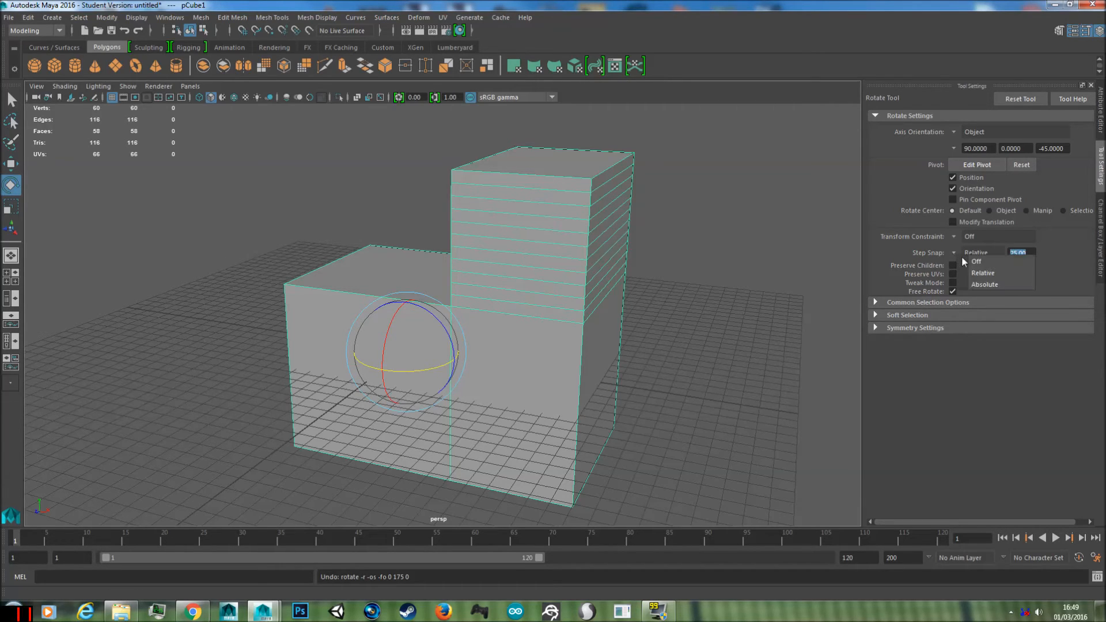
drag(402, 369, 524, 358)
key(ctrl+z)
key(ctrl+z)
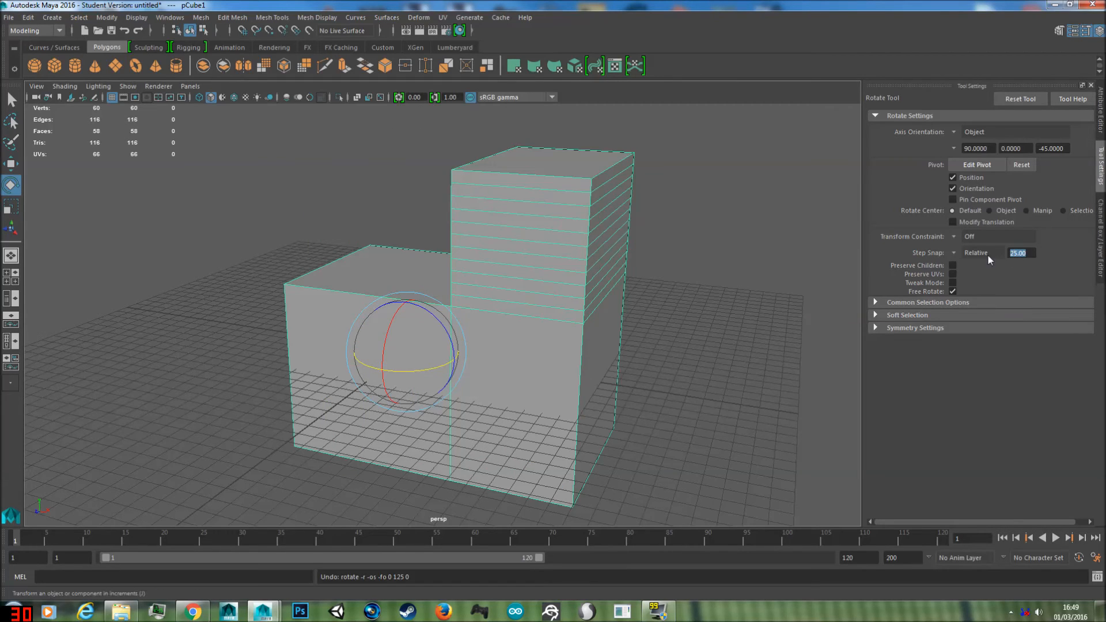
Step: Turn the rotation Step Snap off, try rotating the mesh about 11.5 degrees about Y, and undo the rotation
click(953, 253)
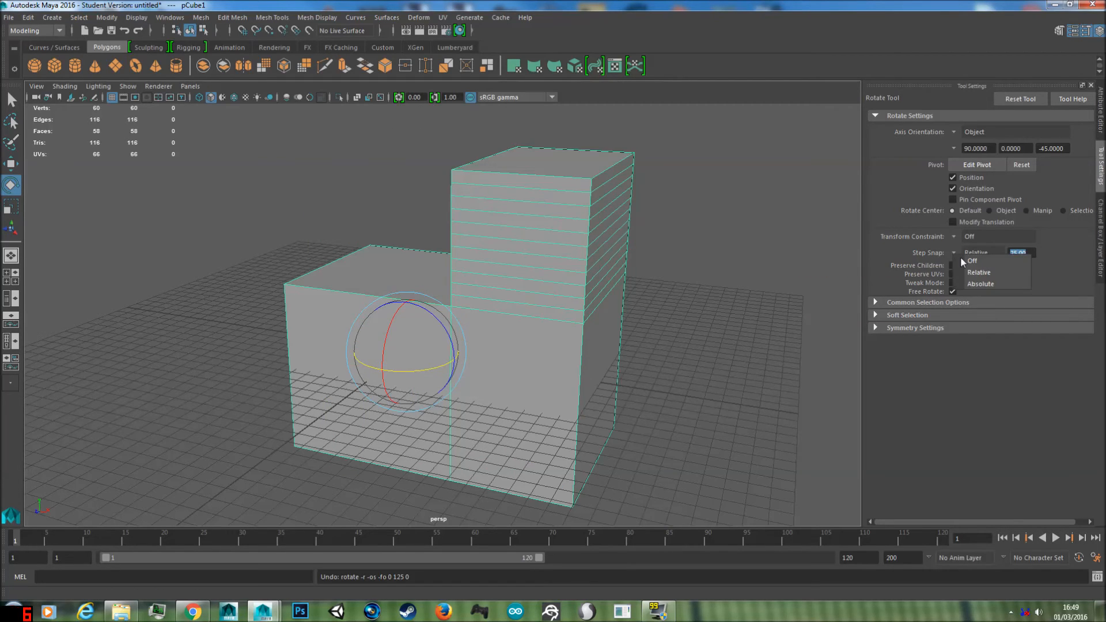
click(970, 247)
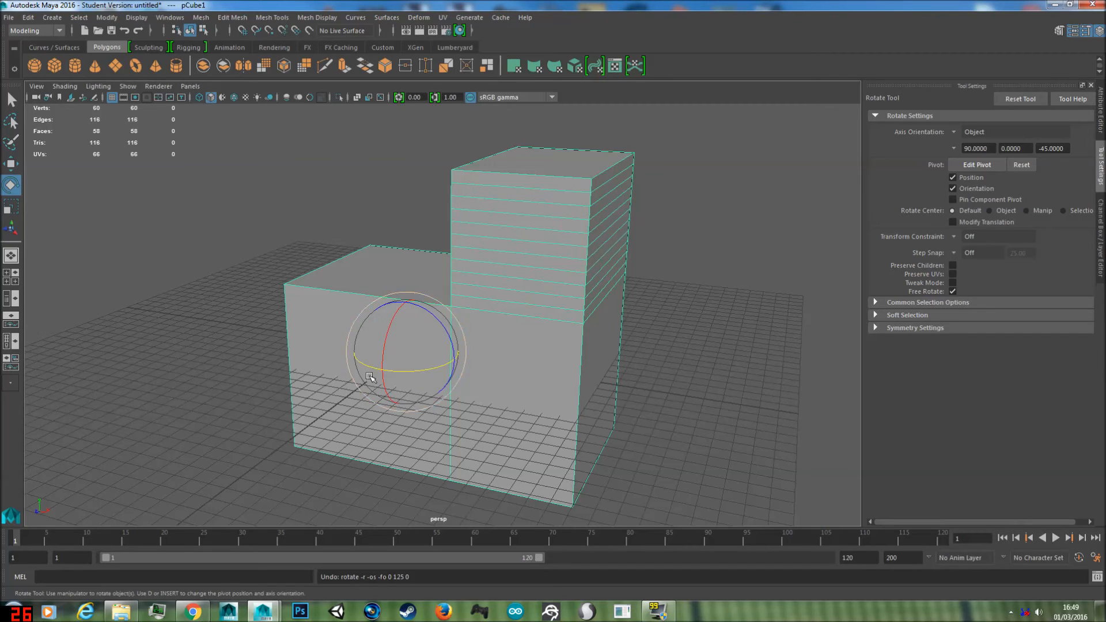
drag(422, 369, 440, 369)
key(ctrl+z)
key(ctrl+z)
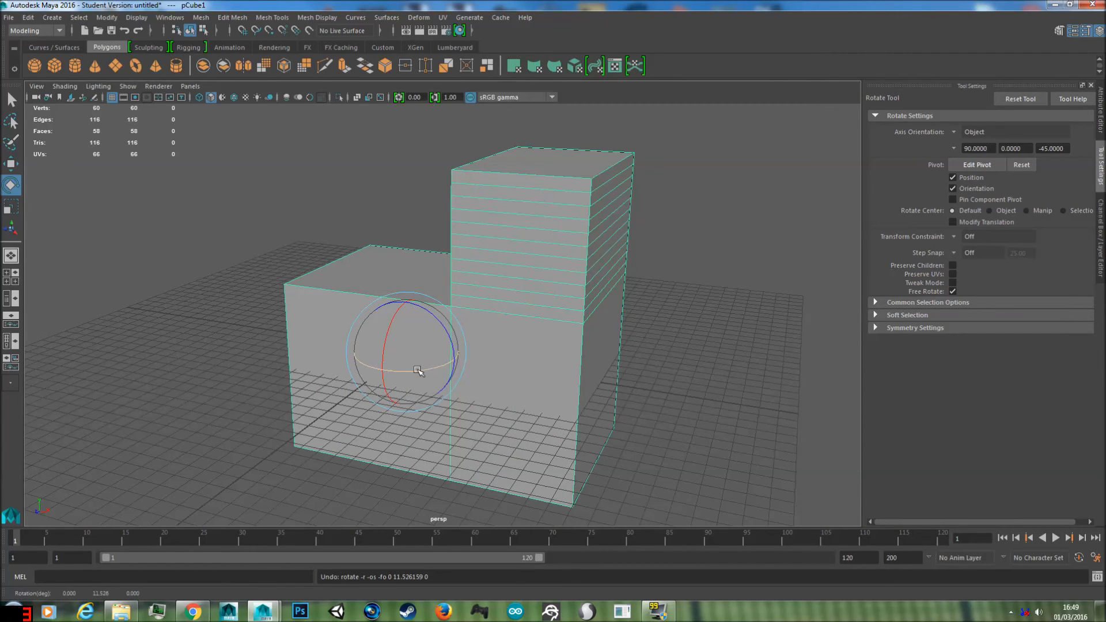
Step: Try temporary Relative step snapping of 25 degrees while rotating the mesh about Y, and undo the rotation
key(j)
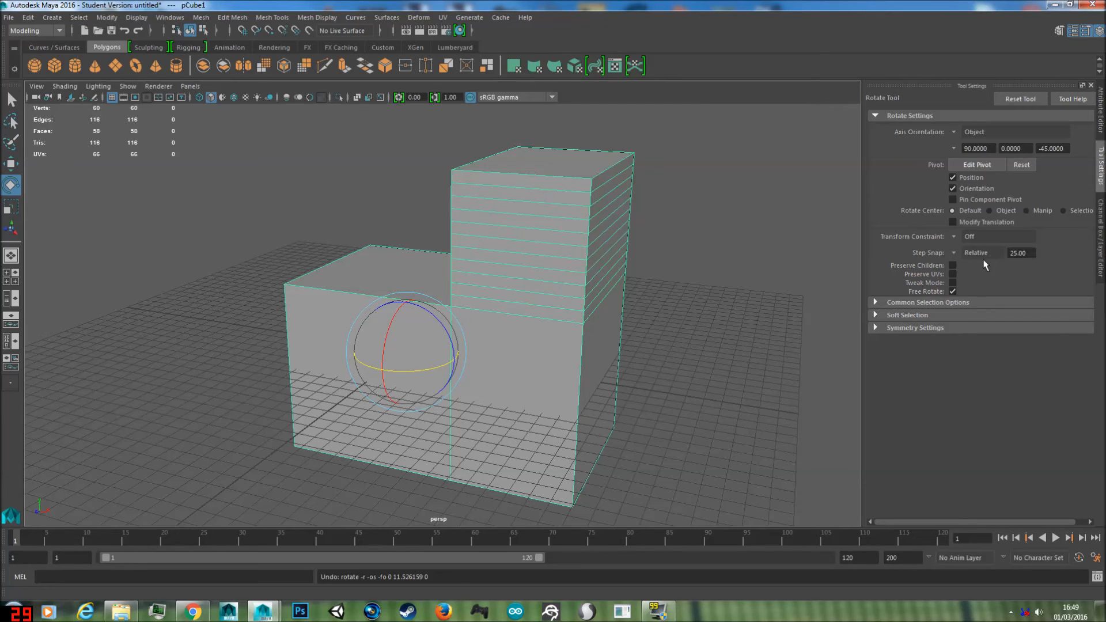
key(j)
mouse_move(429, 372)
mouse_down()
mouse_move(540, 320)
mouse_move(464, 365)
mouse_move(429, 360)
mouse_up()
key(ctrl+z)
Step: Duplicate the L-shaped mesh and move the copy about 21 units along the negative X axis
key(w)
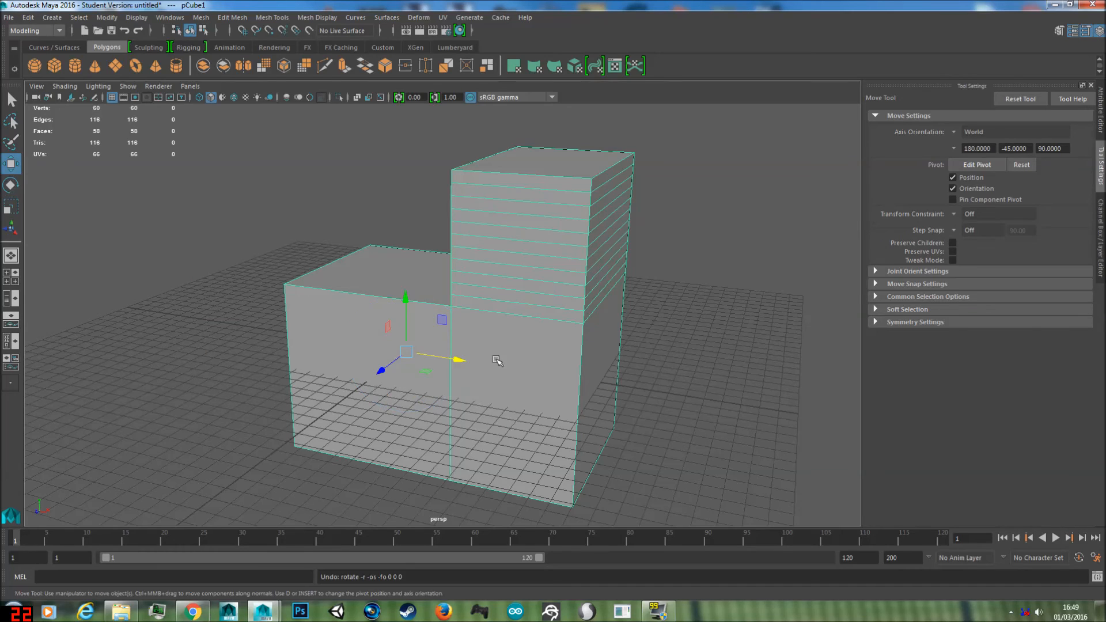
scroll(513, 360, down, 5)
mouse_move(499, 363)
alt+mouse_down()
mouse_move(472, 385)
mouse_move(523, 369)
mouse_move(508, 358)
alt+mouse_up()
alt+middle_drag(523, 352, 533, 377)
scroll(547, 387, up, 6)
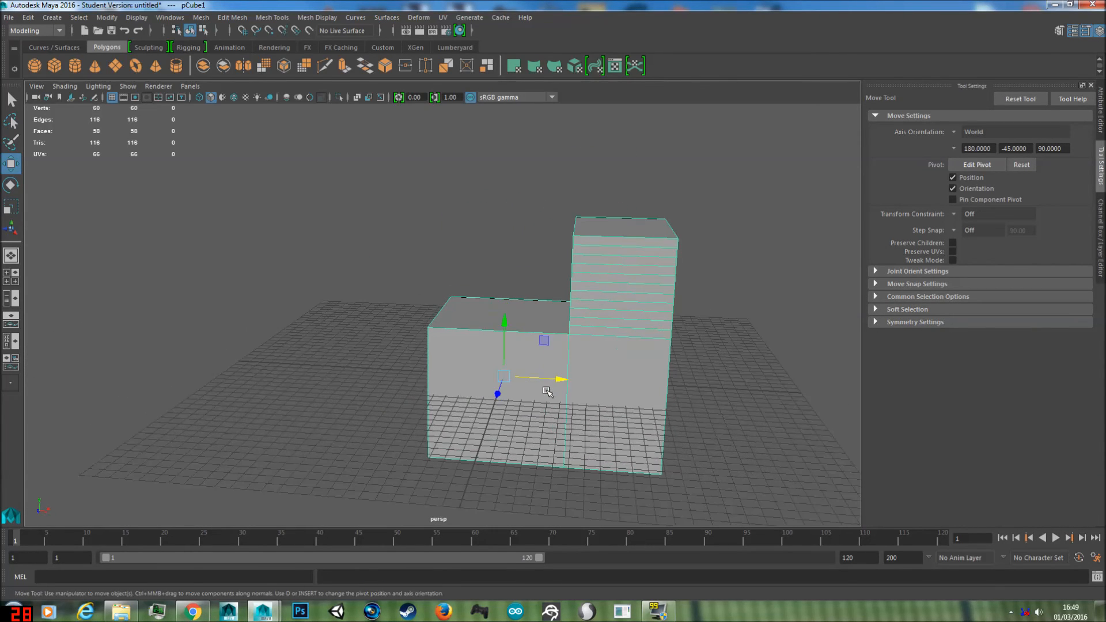
scroll(555, 354, down, 3)
key(ctrl+d)
drag(560, 378, 314, 355)
key(ctrl+z)
drag(561, 380, 327, 356)
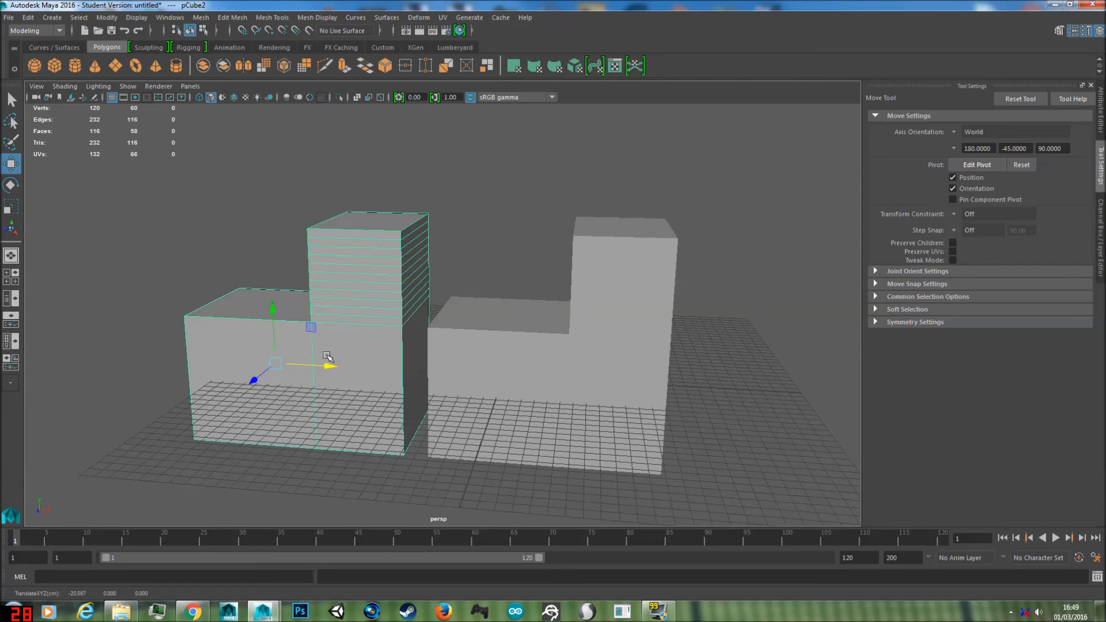
Step: Try rotating the duplicated mesh about the Y axis in 25-degree snapped steps, and undo the rotation
key(e)
drag(298, 378, 220, 384)
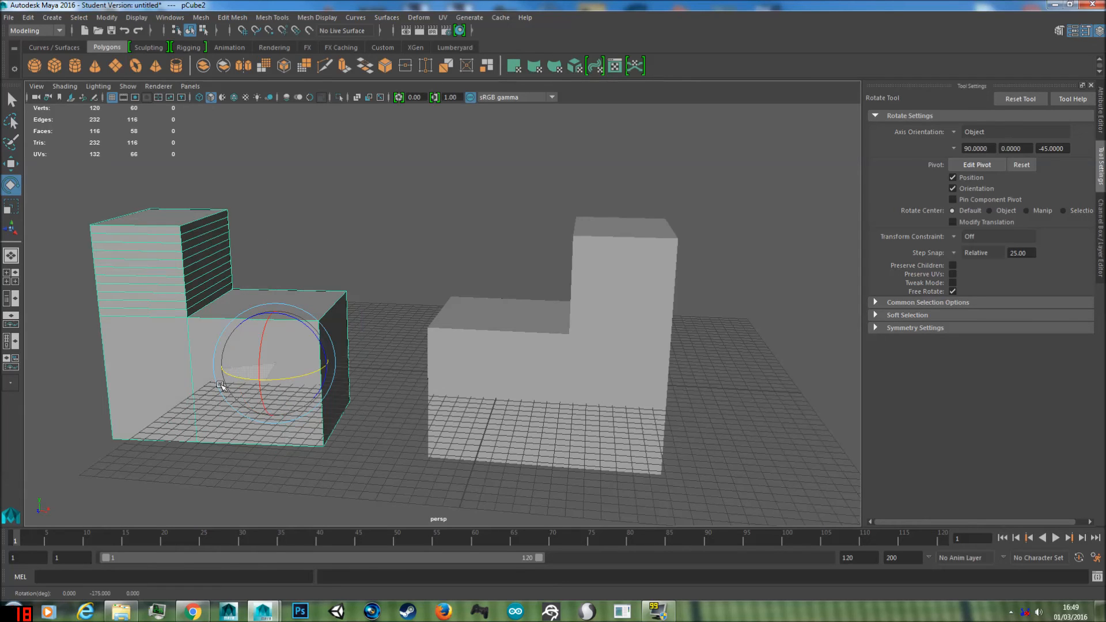
key(w)
alt+drag(365, 390, 477, 437)
key(ctrl+z)
key(ctrl+z)
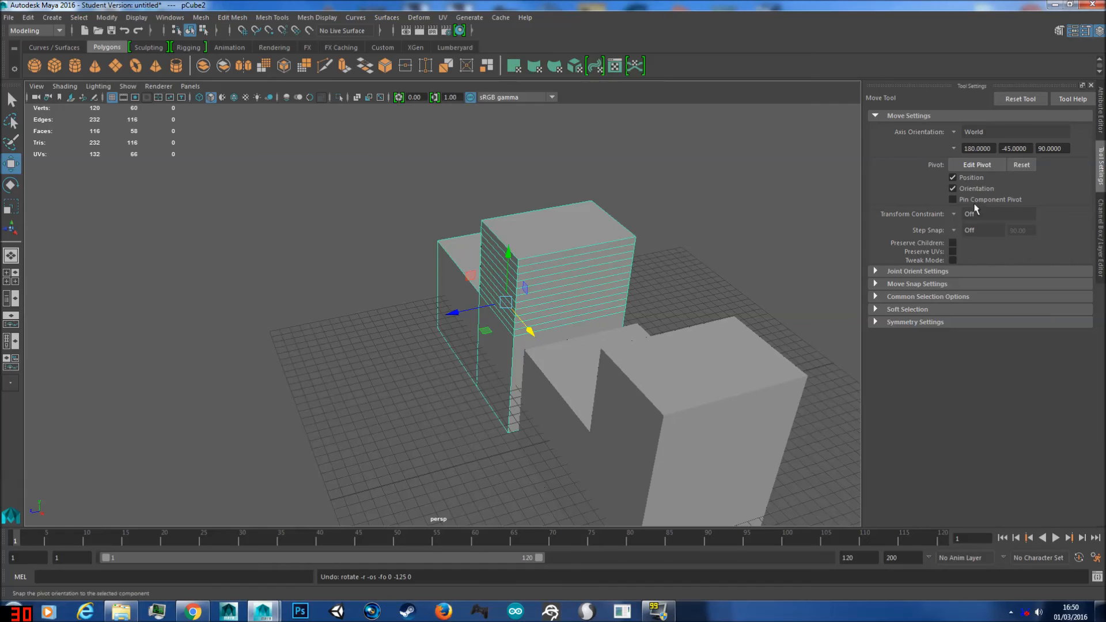
Step: Set the Rotate tool's Step Snap to Relative with a step of 45 degrees
click(1100, 116)
click(1100, 165)
key(e)
click(951, 251)
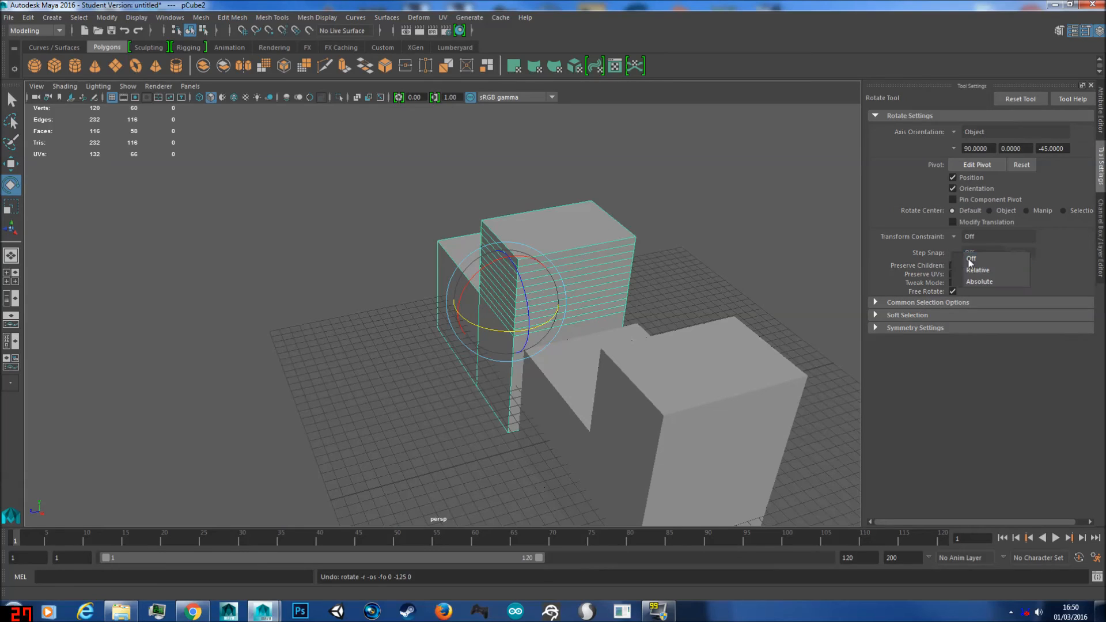
click(977, 270)
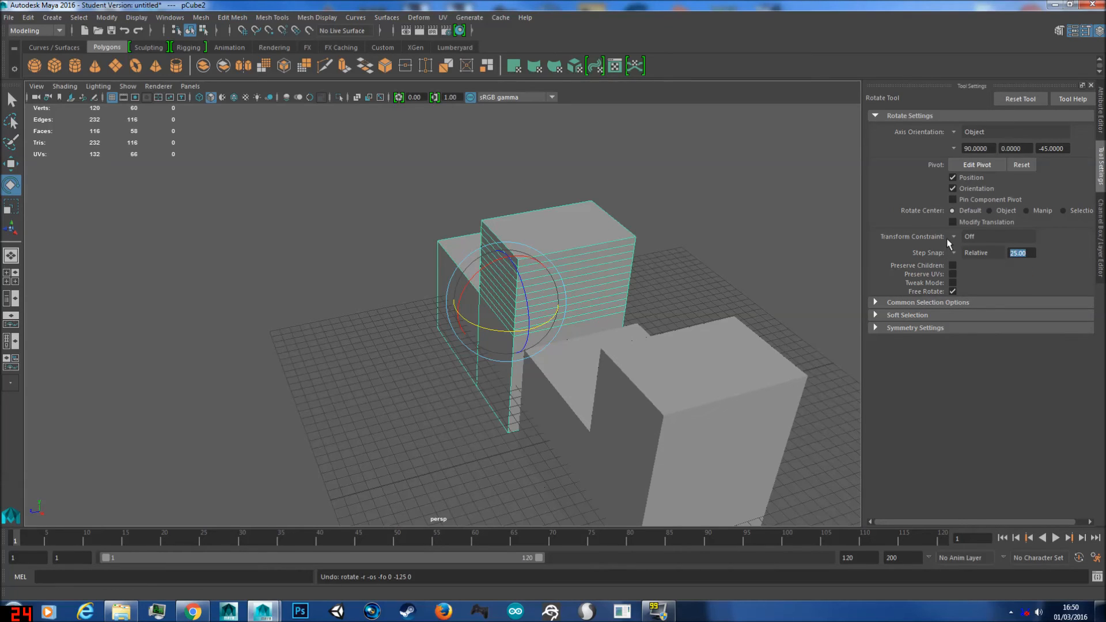
text(45)
key(Return)
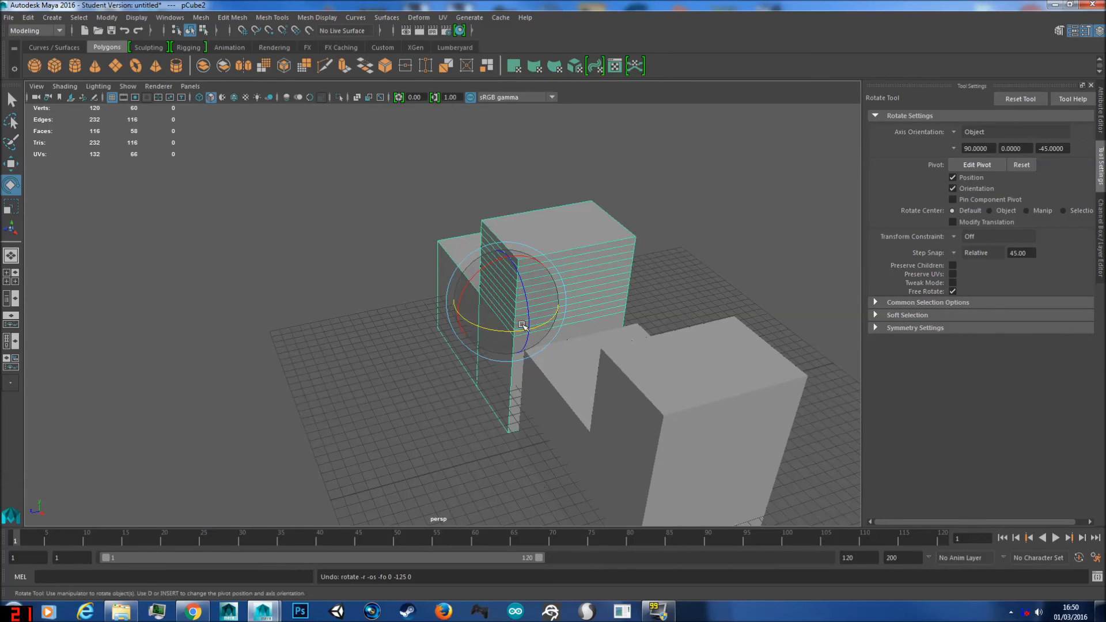
Step: Turn off the Rotate tool's Step Snap, try rotating the duplicated mesh freely about the Y axis, and undo the rotation
drag(511, 332, 553, 332)
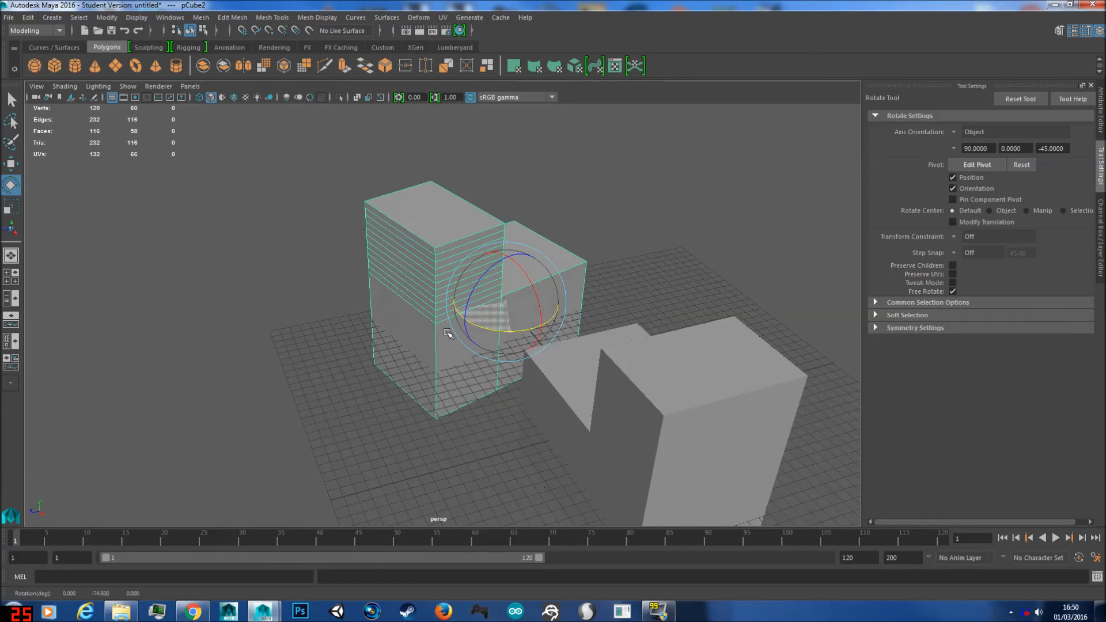
key(ctrl+z)
click(955, 254)
click(971, 258)
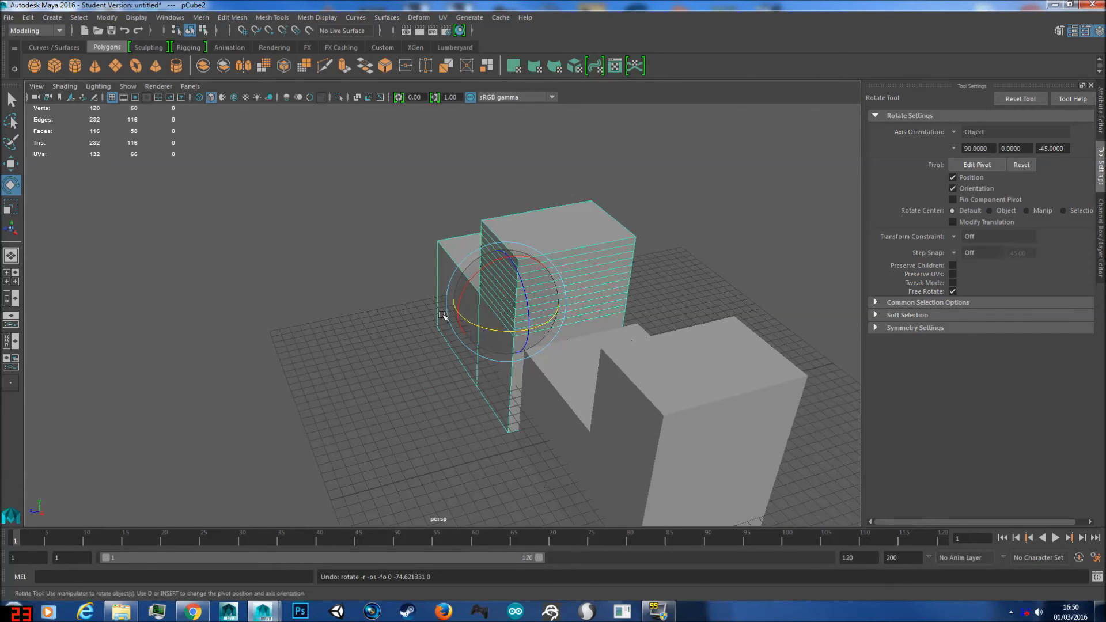
Step: Rotate the duplicated mesh about the Y axis with temporary step snapping so its low end faces the original mesh
key(j)
drag(486, 326, 509, 305)
key(w)
Step: Examine the rotated duplicate, its pivot and the gap to the original mesh from several angles
scroll(584, 348, up, 6)
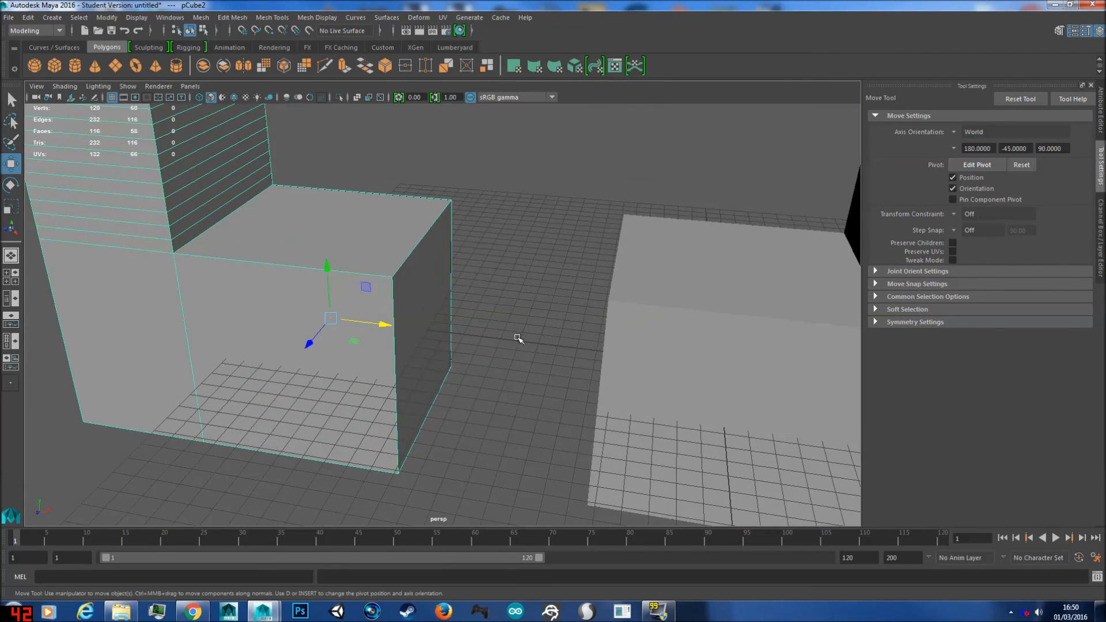
alt+middle_drag(517, 337, 584, 303)
scroll(589, 301, down, 3)
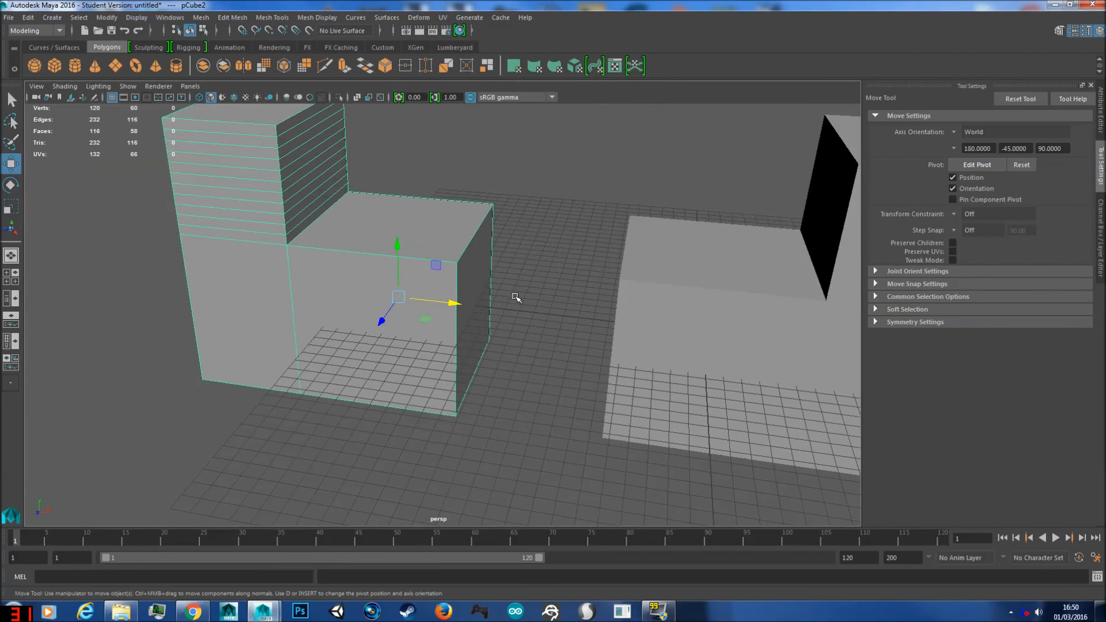
alt+middle_drag(515, 295, 562, 325)
scroll(621, 331, down, 5)
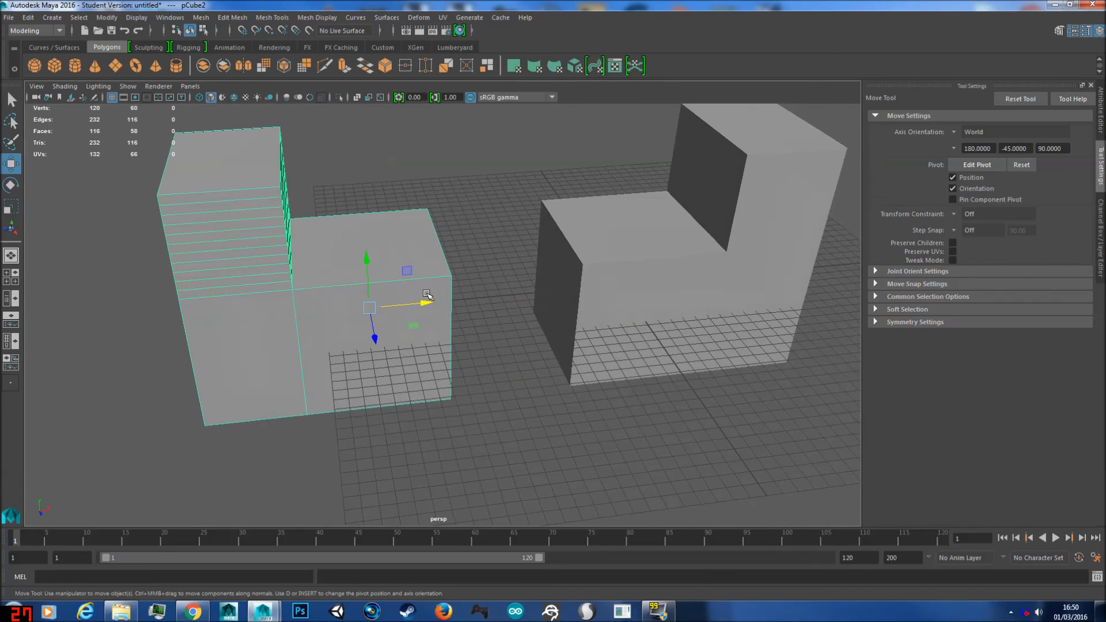
alt+drag(585, 257, 526, 265)
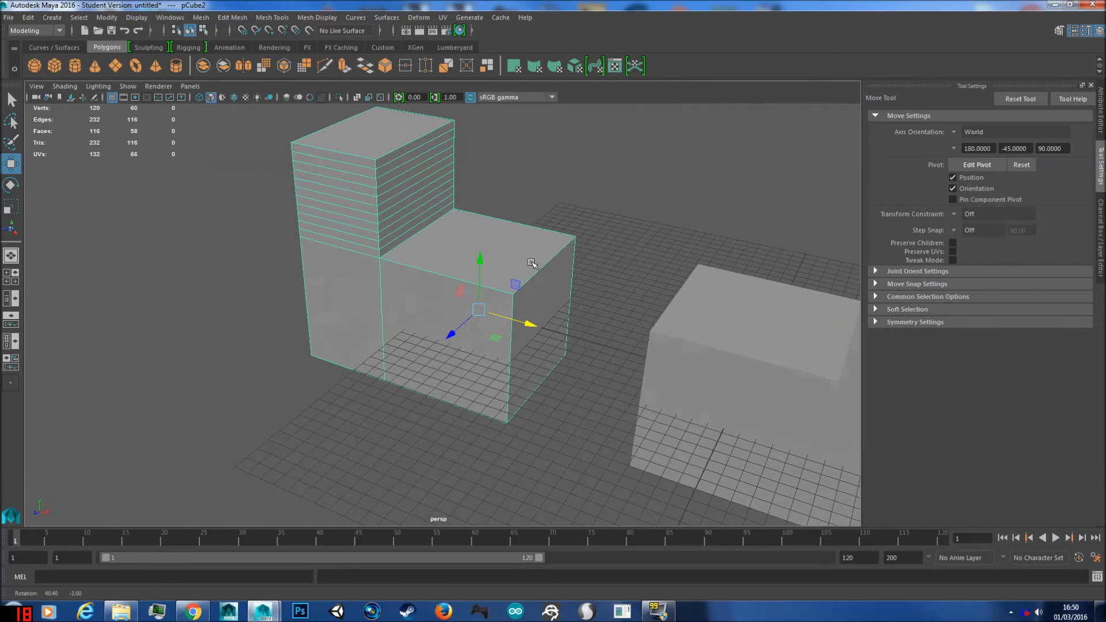
alt+drag(464, 195, 518, 230)
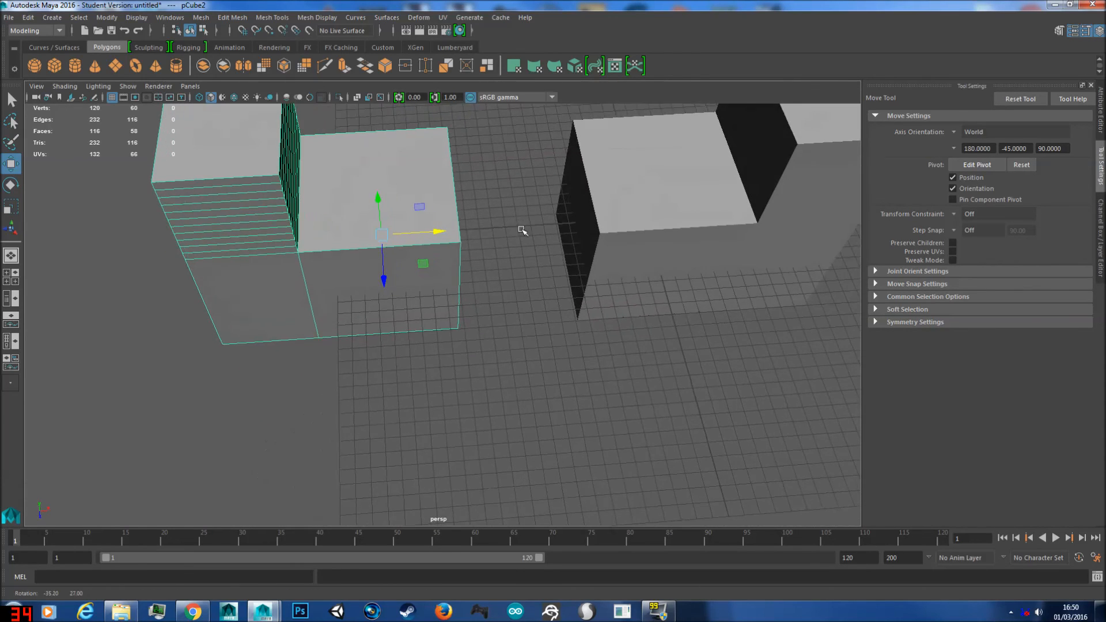
alt+drag(496, 193, 439, 165)
Step: Move the duplicated mesh's pivot along the X axis, beyond its low end, towards the original mesh
key(d)
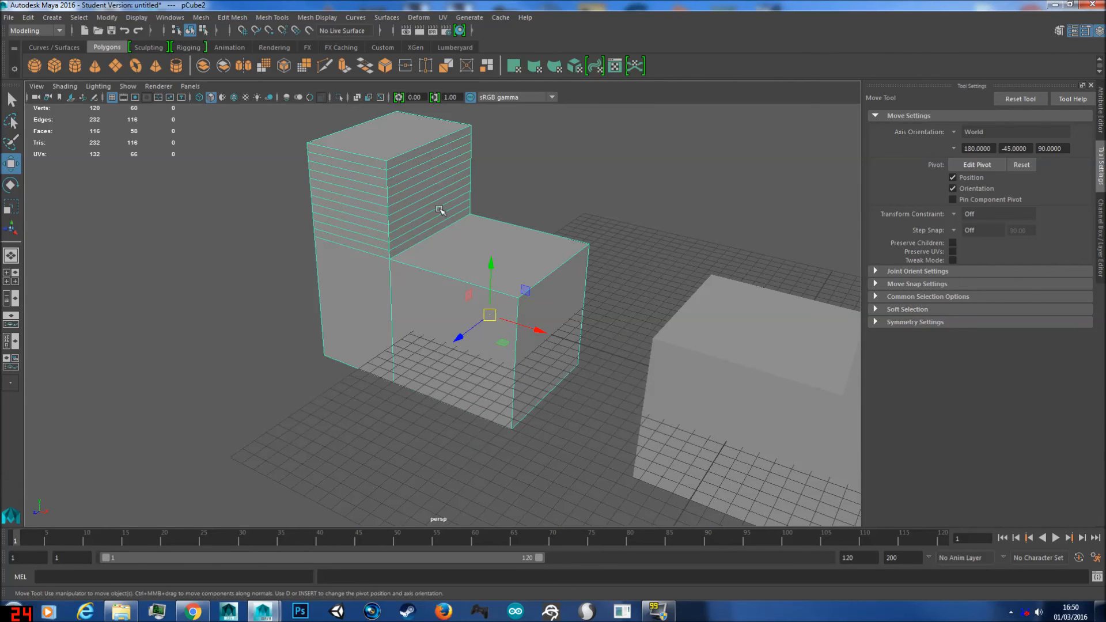
key(d)
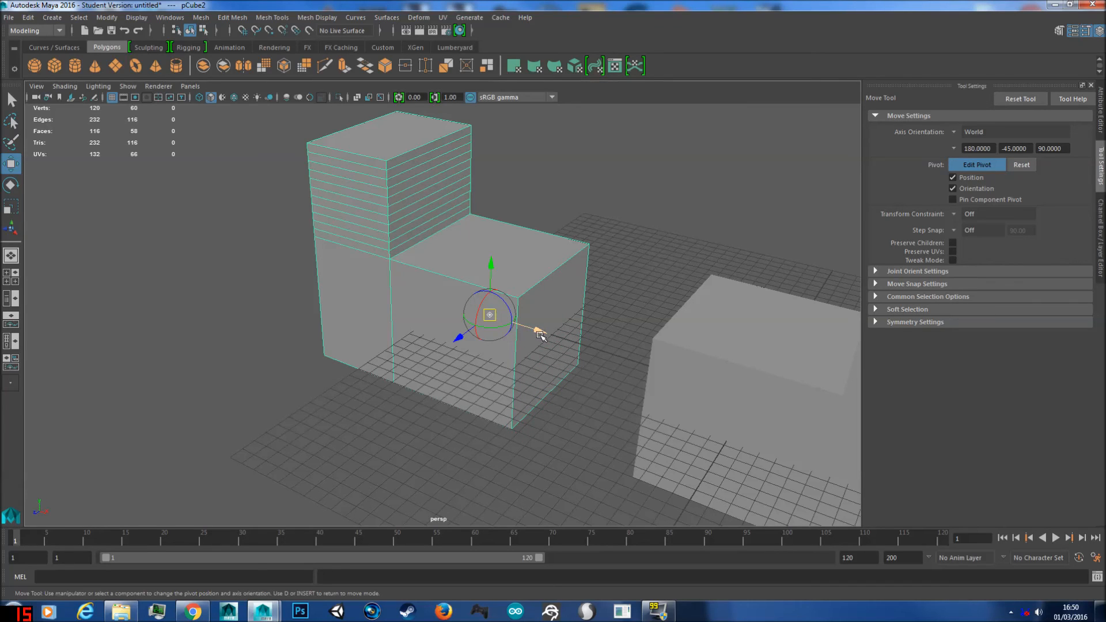
key(ctrl+z)
Step: Try rotating the duplicated mesh around its offset pivot, undo the rotations and return to the Move tool
key(ctrl+z)
key(d)
drag(536, 326, 603, 332)
key(d)
key(e)
key(ctrl+z)
key(ctrl+z)
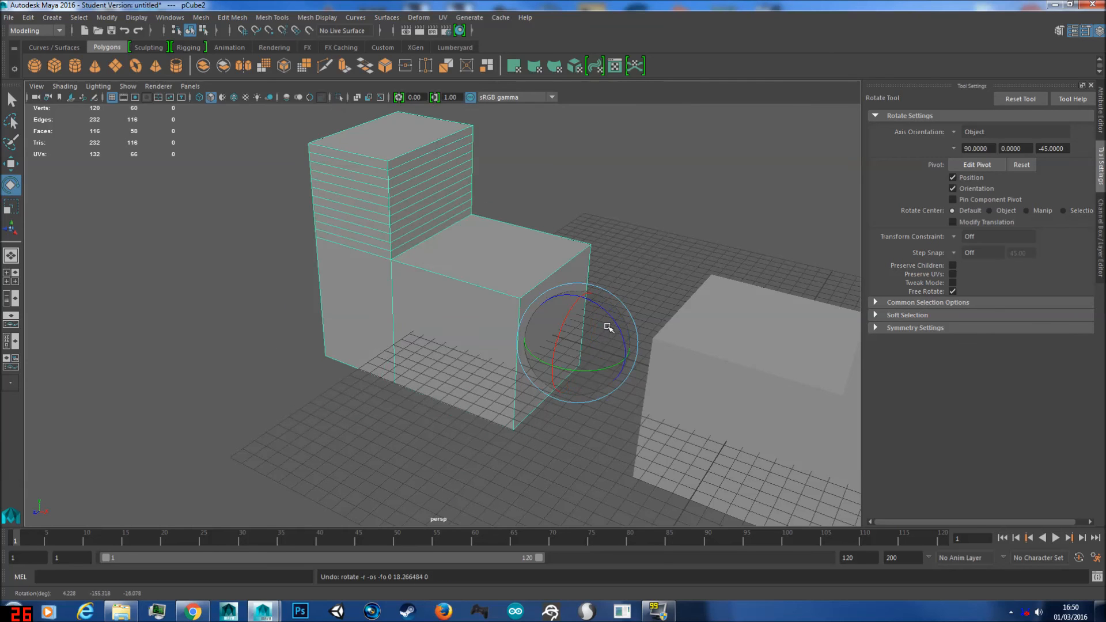
key(ctrl+z)
key(w)
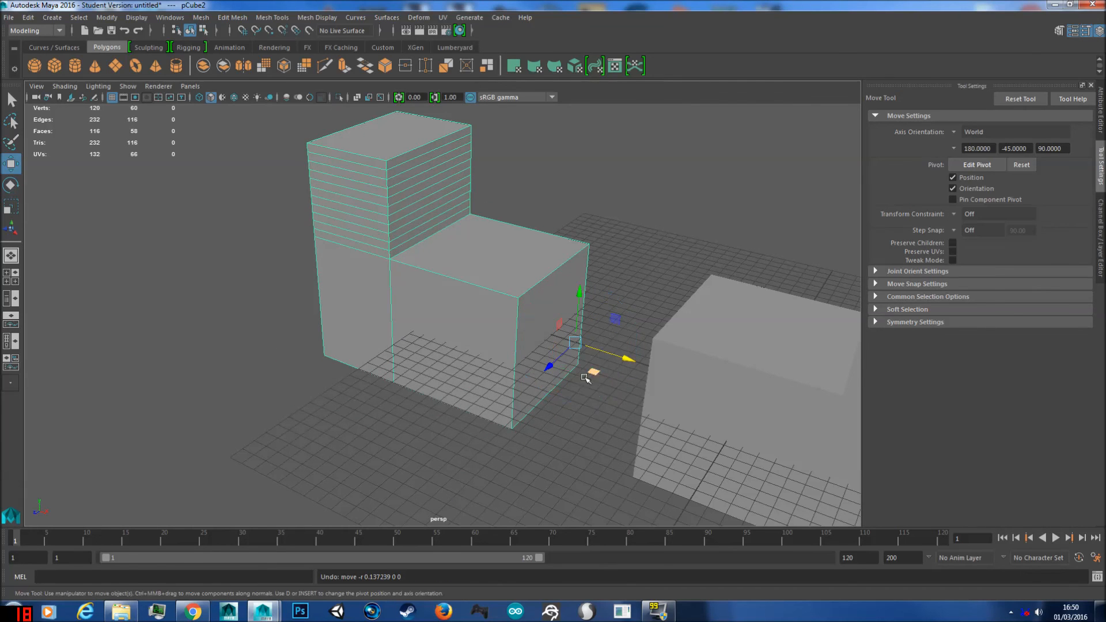
Step: Enable Snap to points and snap the duplicated mesh's pivot along the X axis onto its low end face
scroll(562, 352, up, 8)
alt+drag(562, 351, 524, 343)
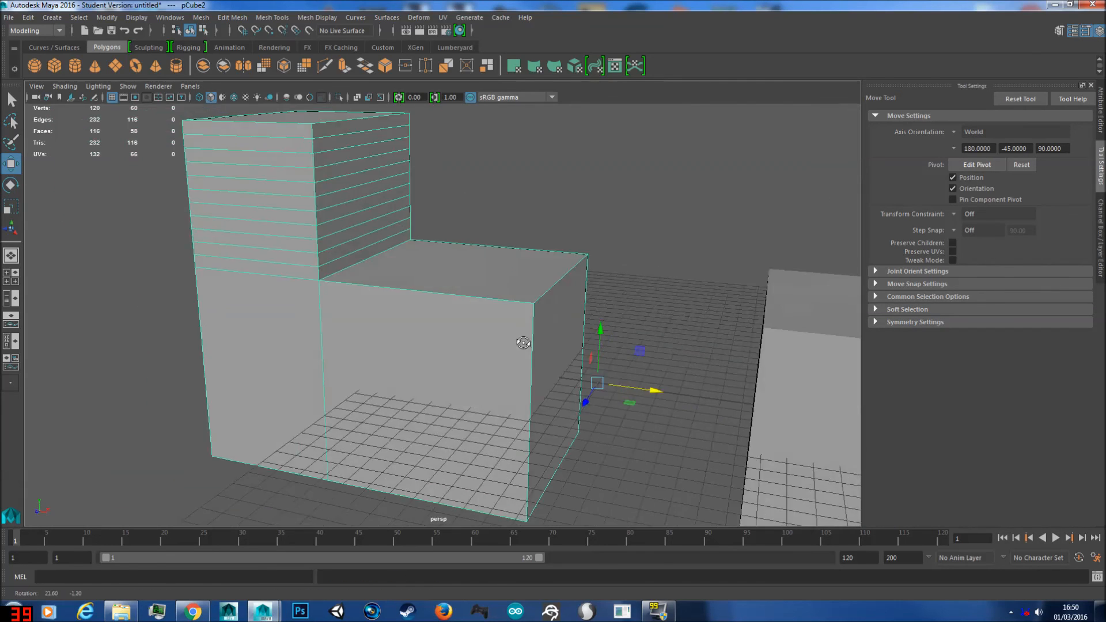
alt+drag(746, 357, 753, 355)
click(747, 339)
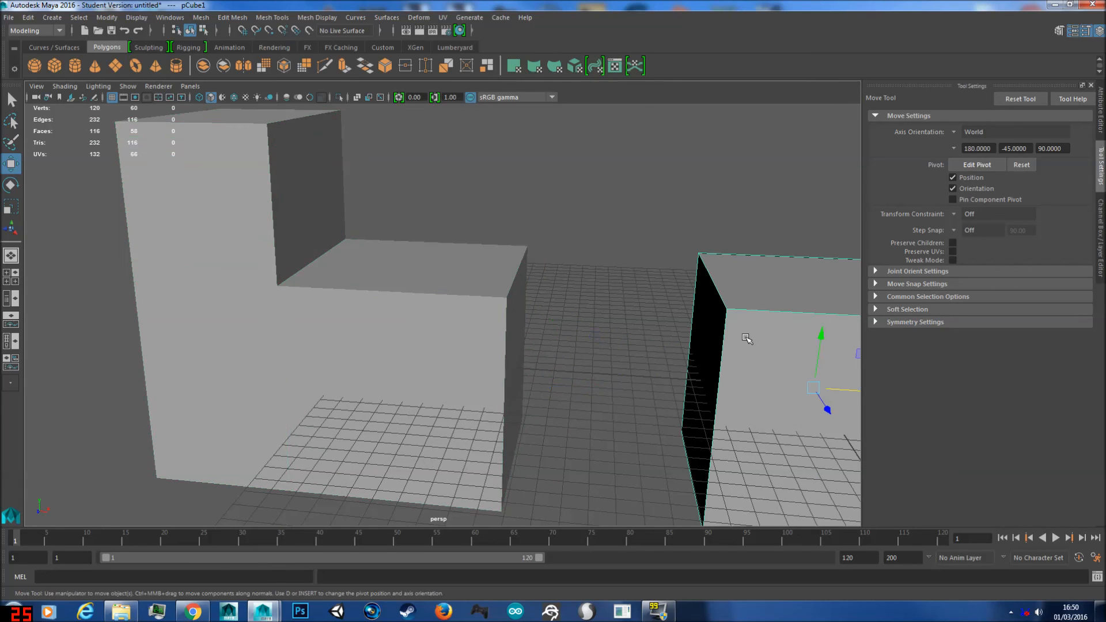
click(490, 344)
alt+drag(507, 338, 489, 336)
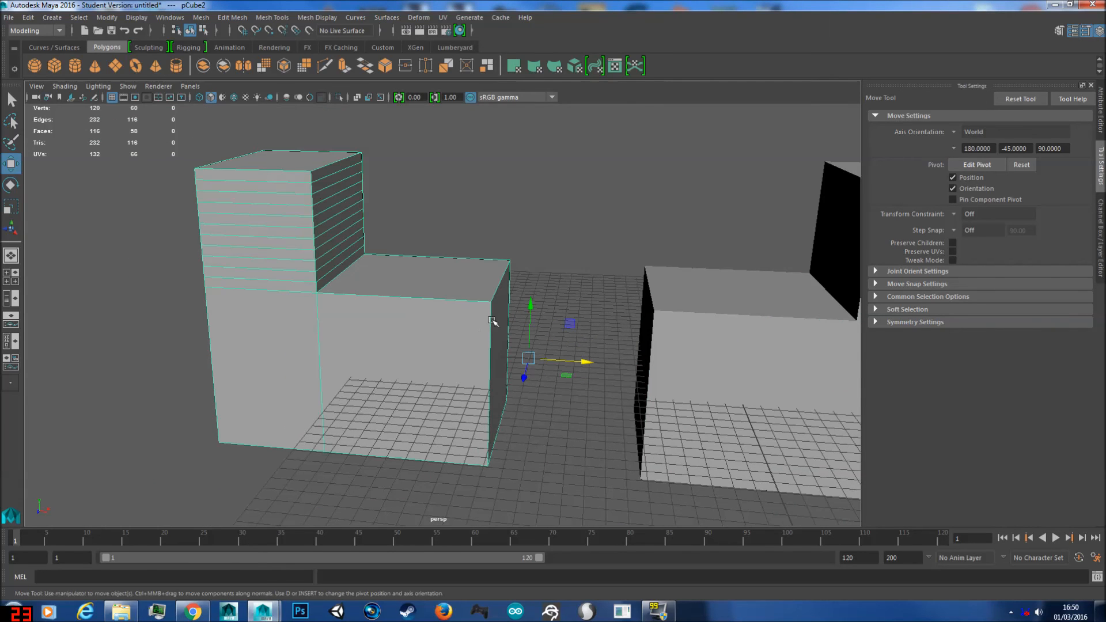
click(268, 32)
key(d)
drag(585, 362, 535, 362)
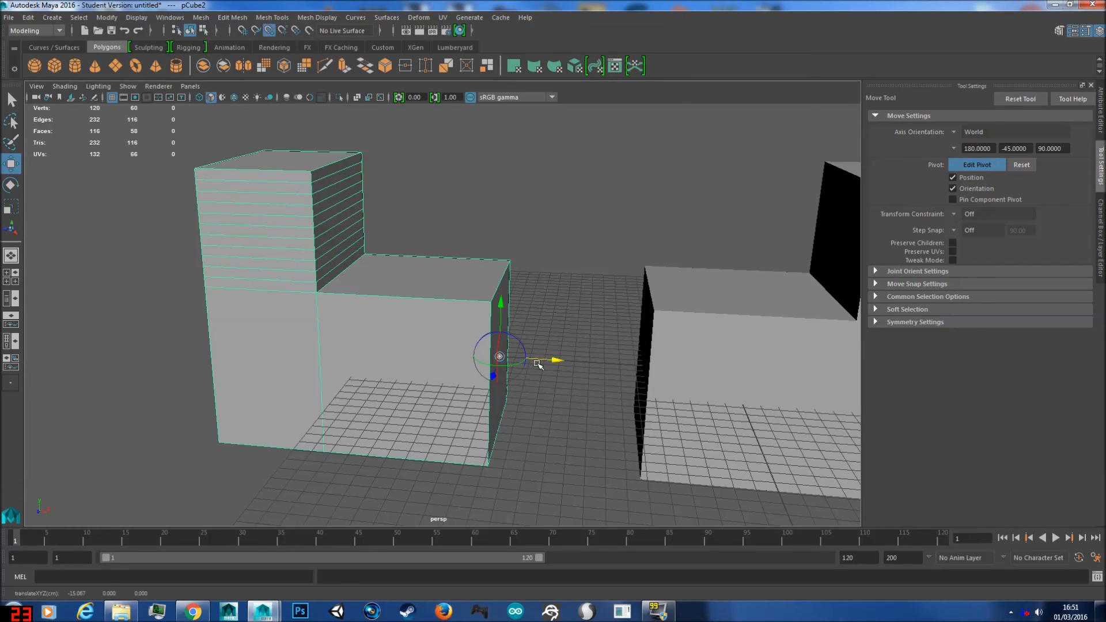
scroll(539, 366, up, 5)
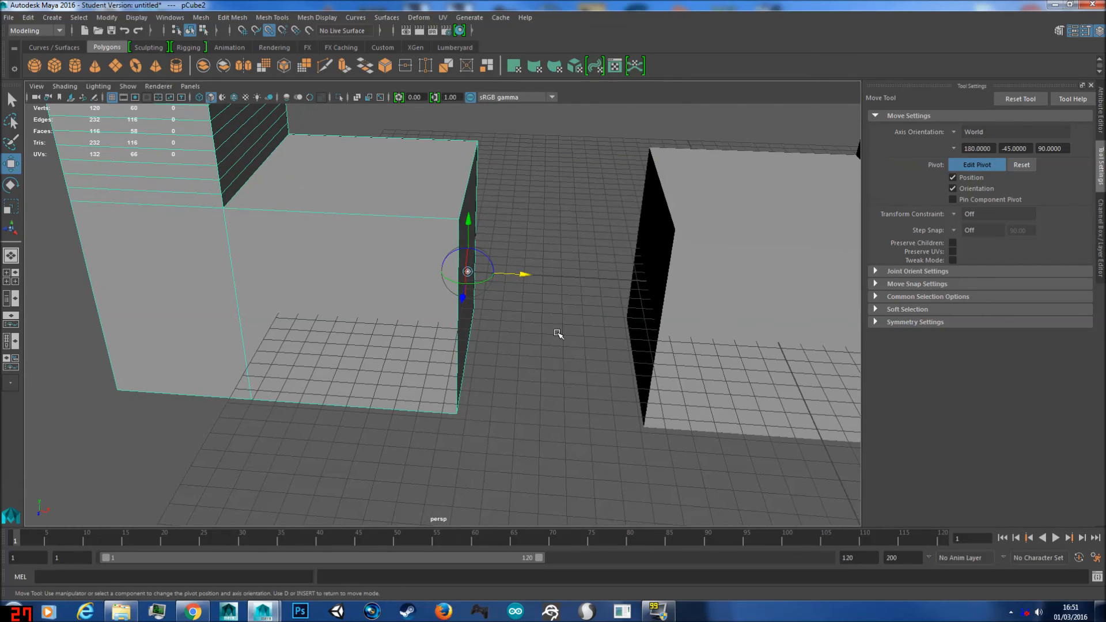
Step: Leave pivot editing and snap the duplicated mesh along the X axis flush against the original mesh's low end
key(d)
alt+drag(552, 296, 636, 241)
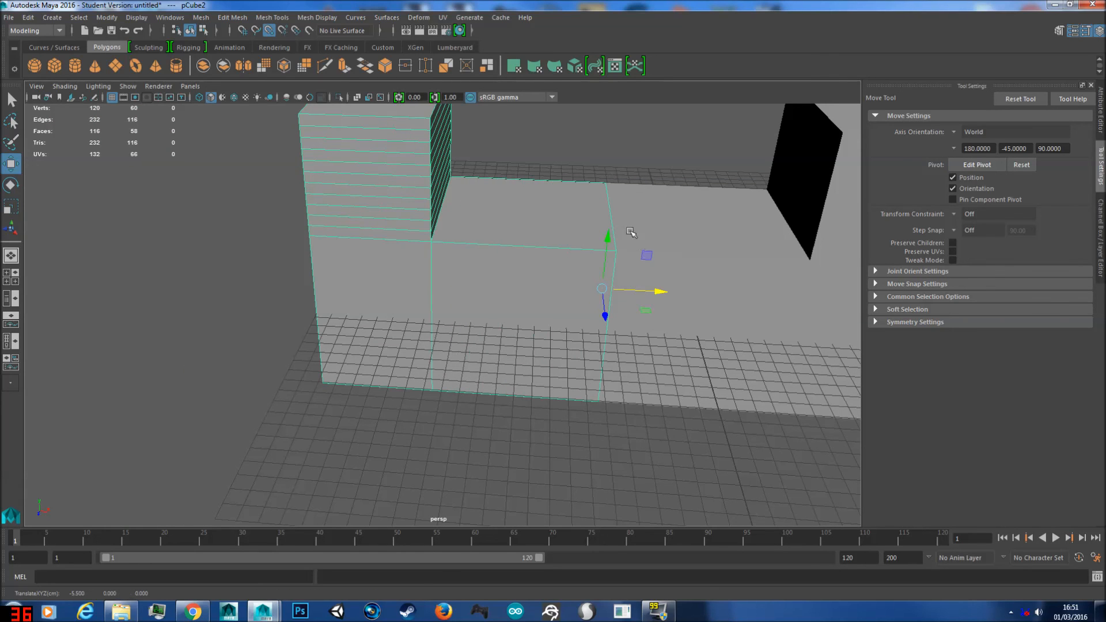
alt+drag(715, 244, 540, 255)
shift+click(577, 246)
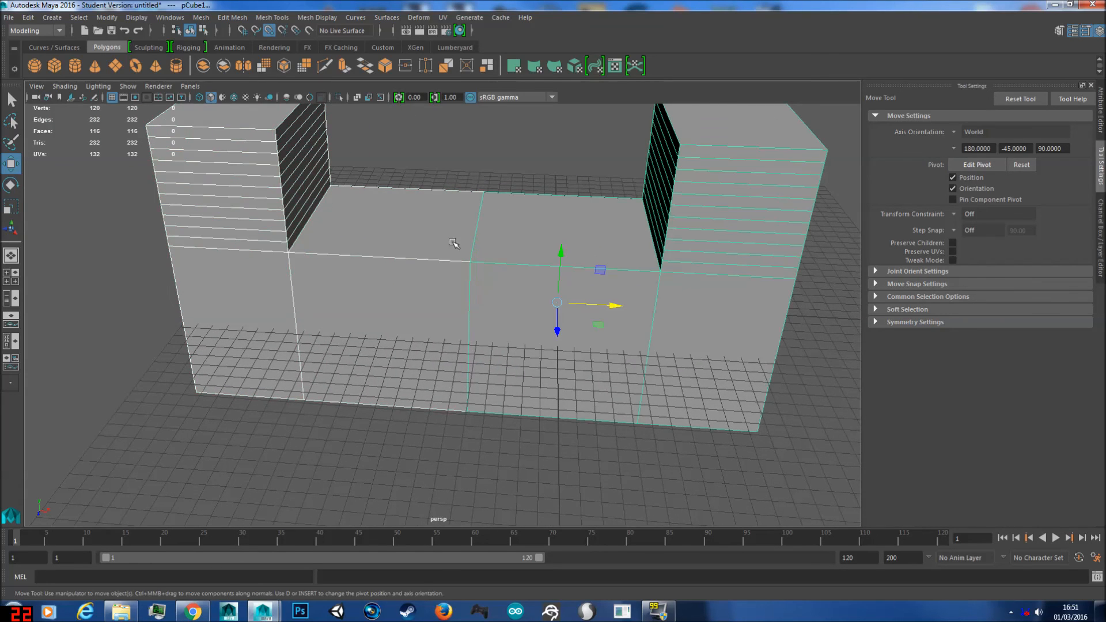
scroll(495, 244, up, 5)
scroll(426, 233, down, 6)
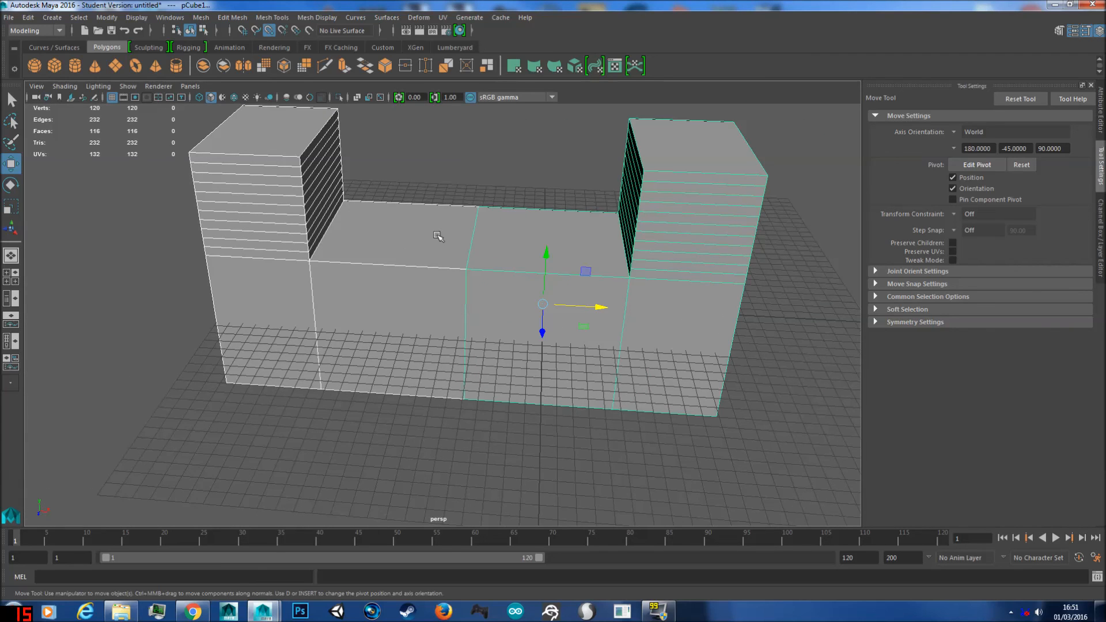
click(406, 240)
right_drag(406, 240, 436, 237)
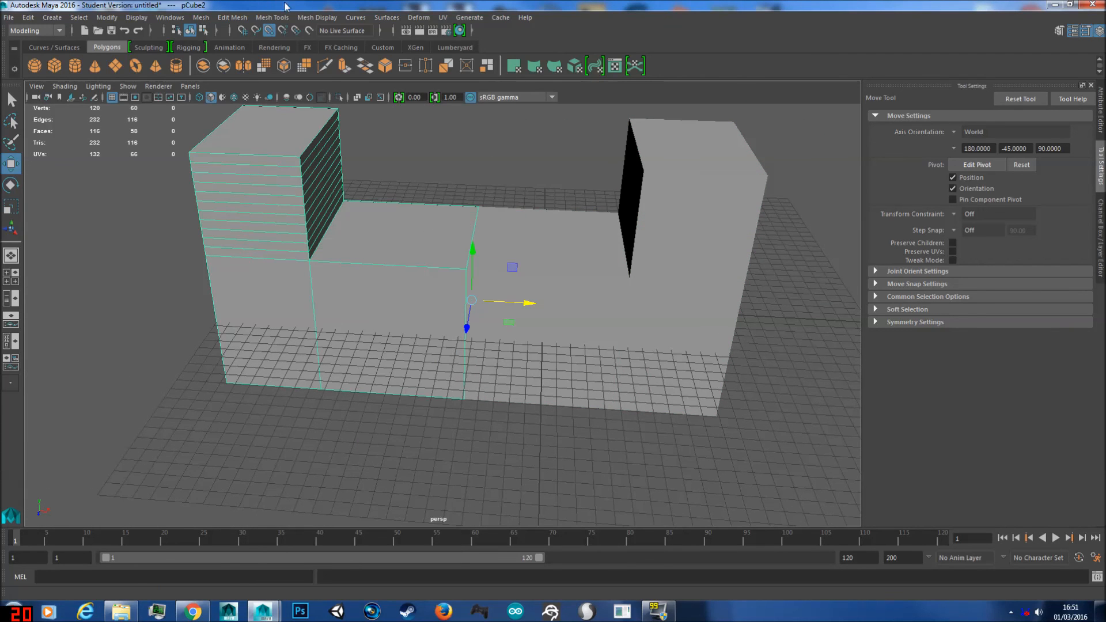
Step: Move the duplicated mesh away along negative X, snap its inner end face back onto the original mesh, and return to object mode with nothing selected
drag(529, 305, 396, 297)
right_drag(314, 244, 316, 276)
click(332, 273)
key(v)
drag(396, 296, 413, 279)
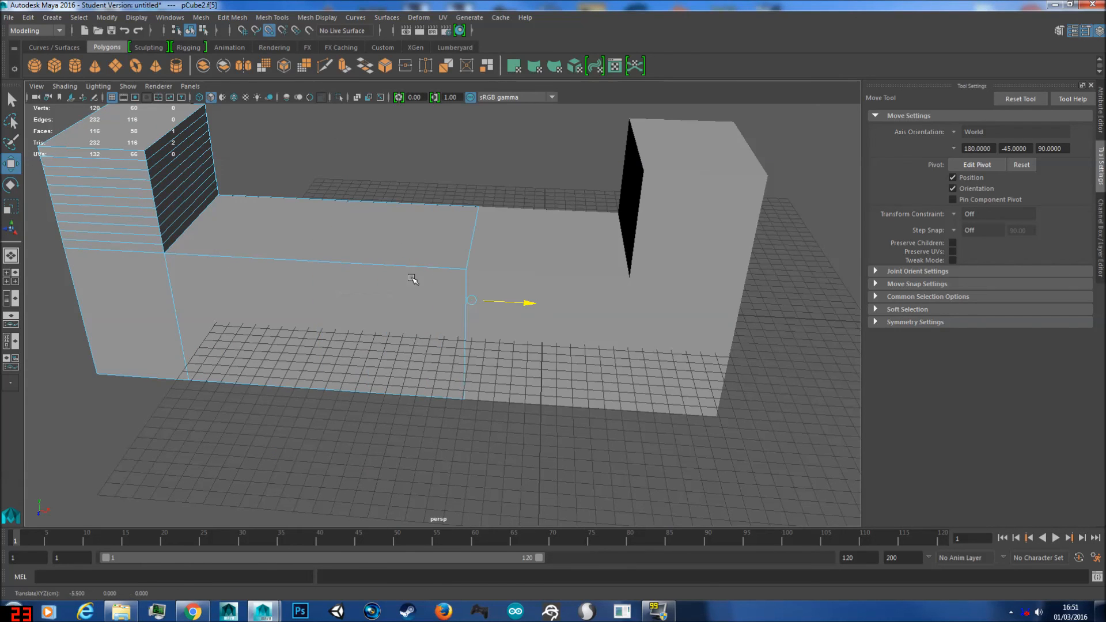
right_drag(341, 241, 389, 200)
click(439, 176)
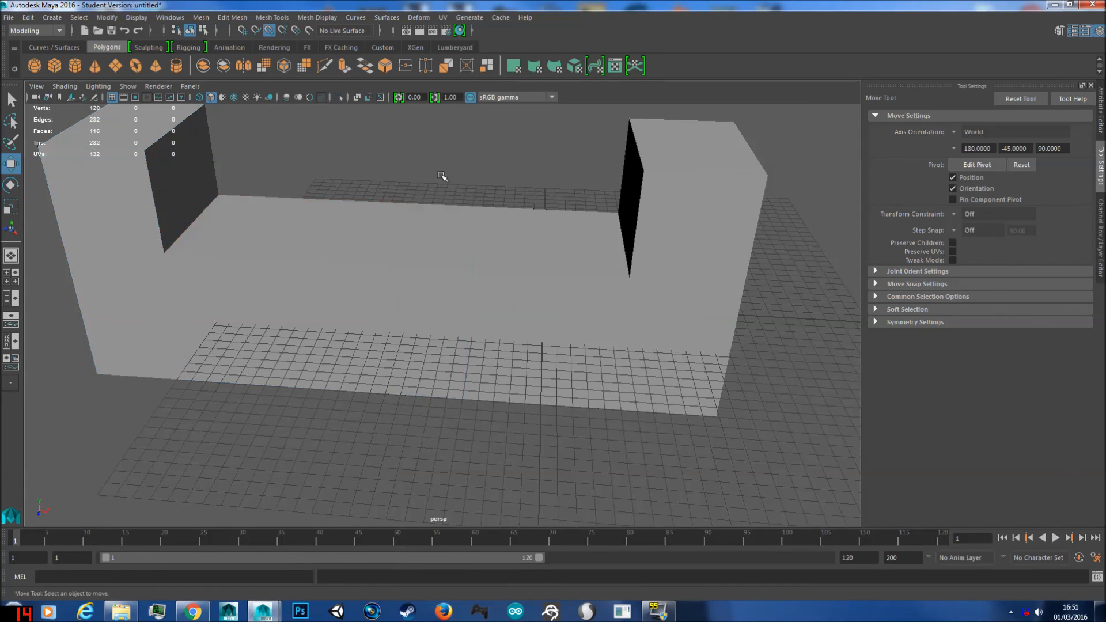
scroll(431, 209, down, 3)
alt+drag(432, 208, 526, 284)
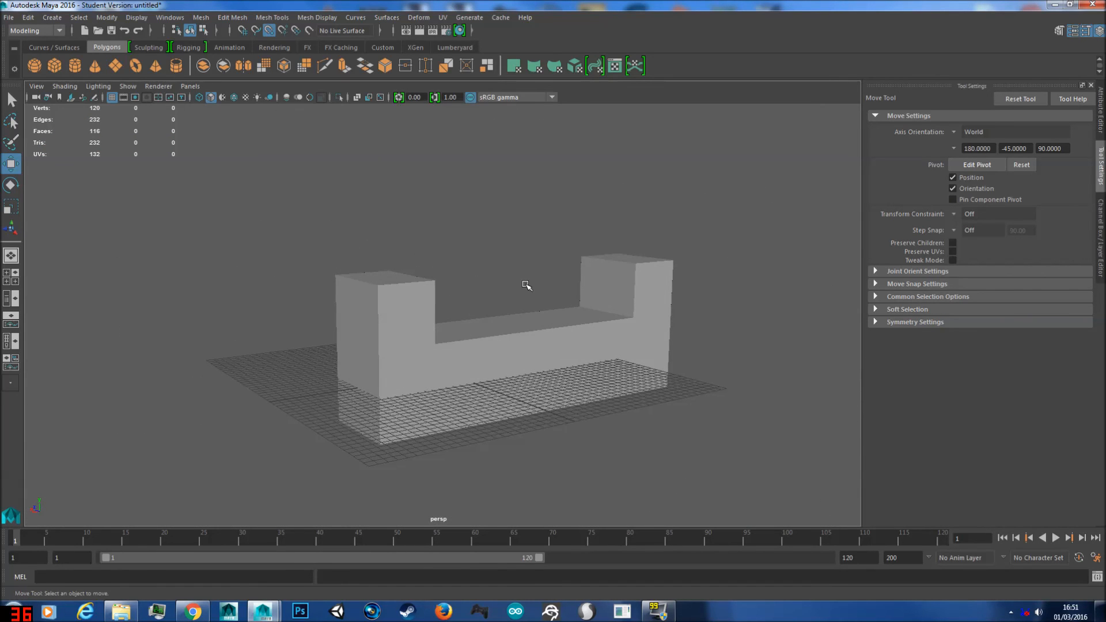